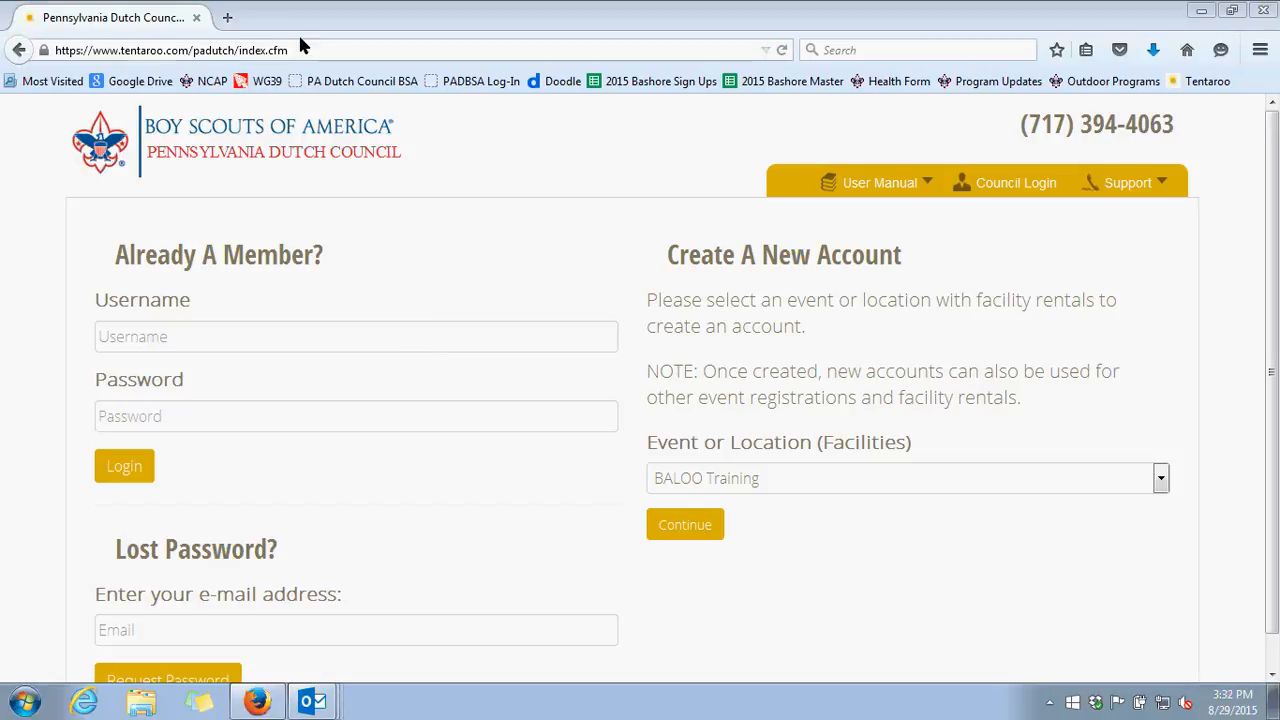
Open the PA Dutch Council BSA website in a new tab and go to its Tentaroo Online Registration page
left_click(227, 17)
left_click(342, 80)
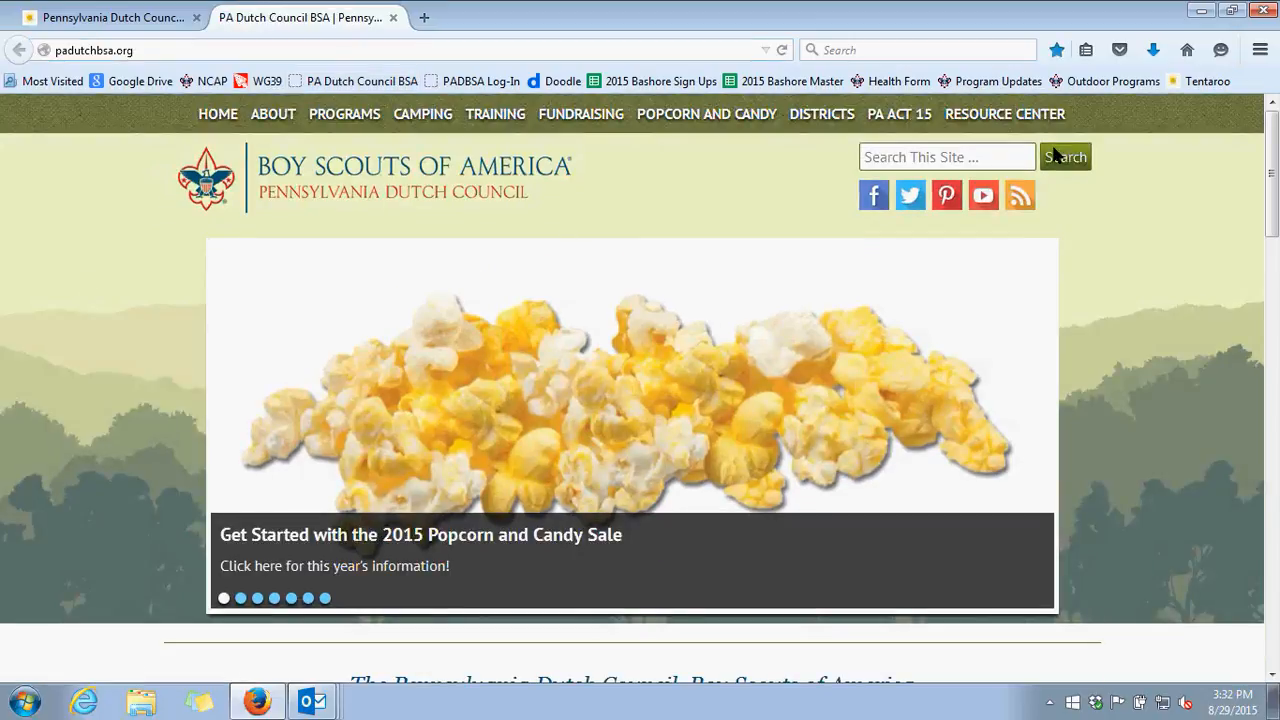
mouse_move(1038, 114)
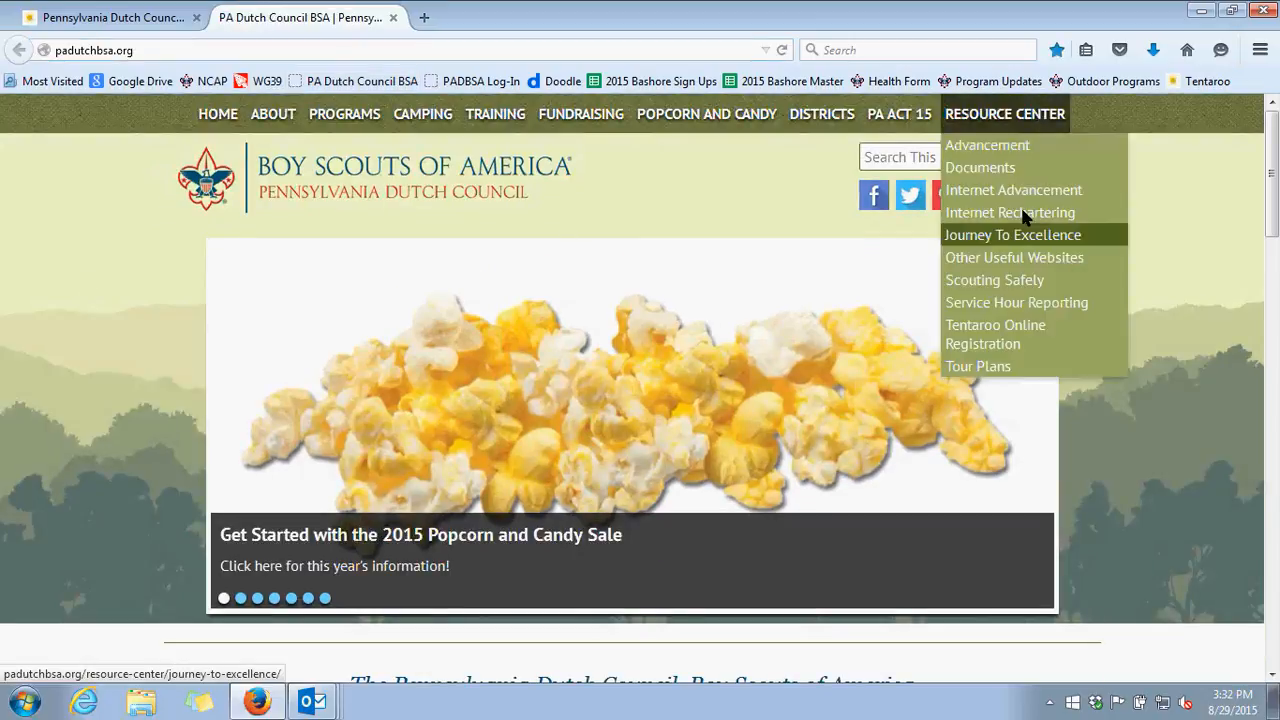
left_click(1012, 340)
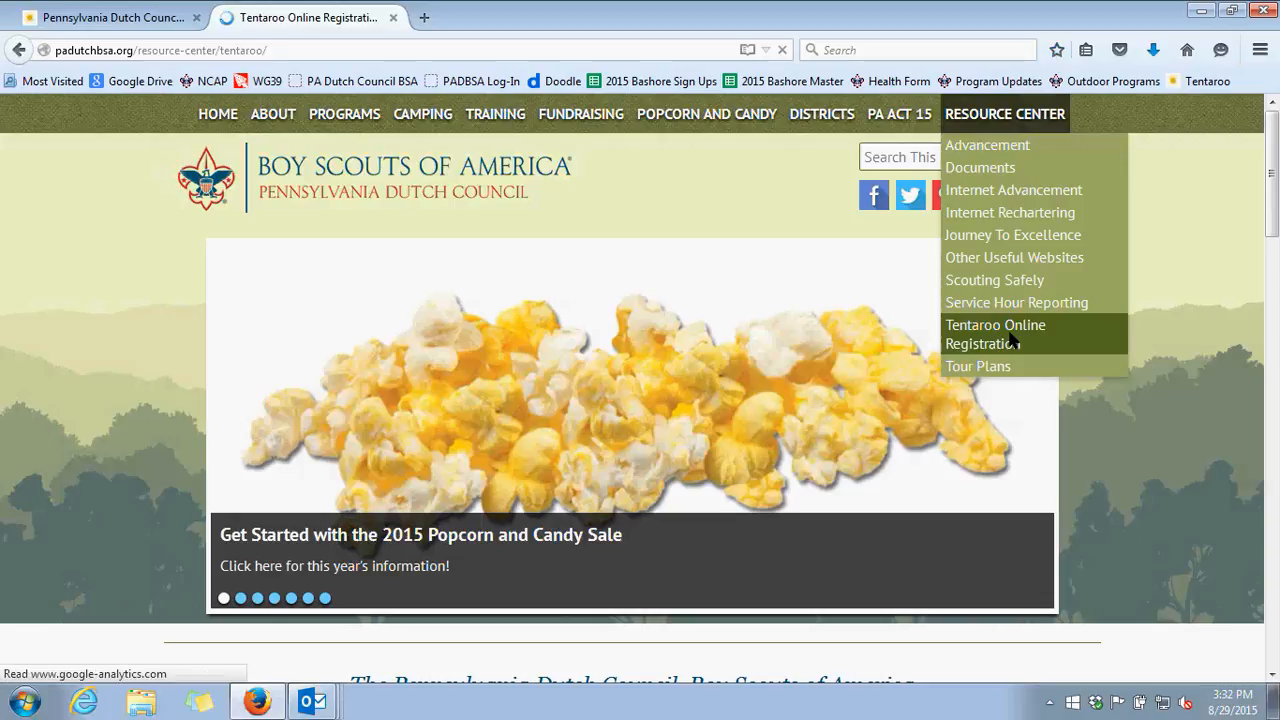
Look through the Tentaroo Online Registration page, including the login link and the three demo videos
scroll(1024, 350, "down", 5)
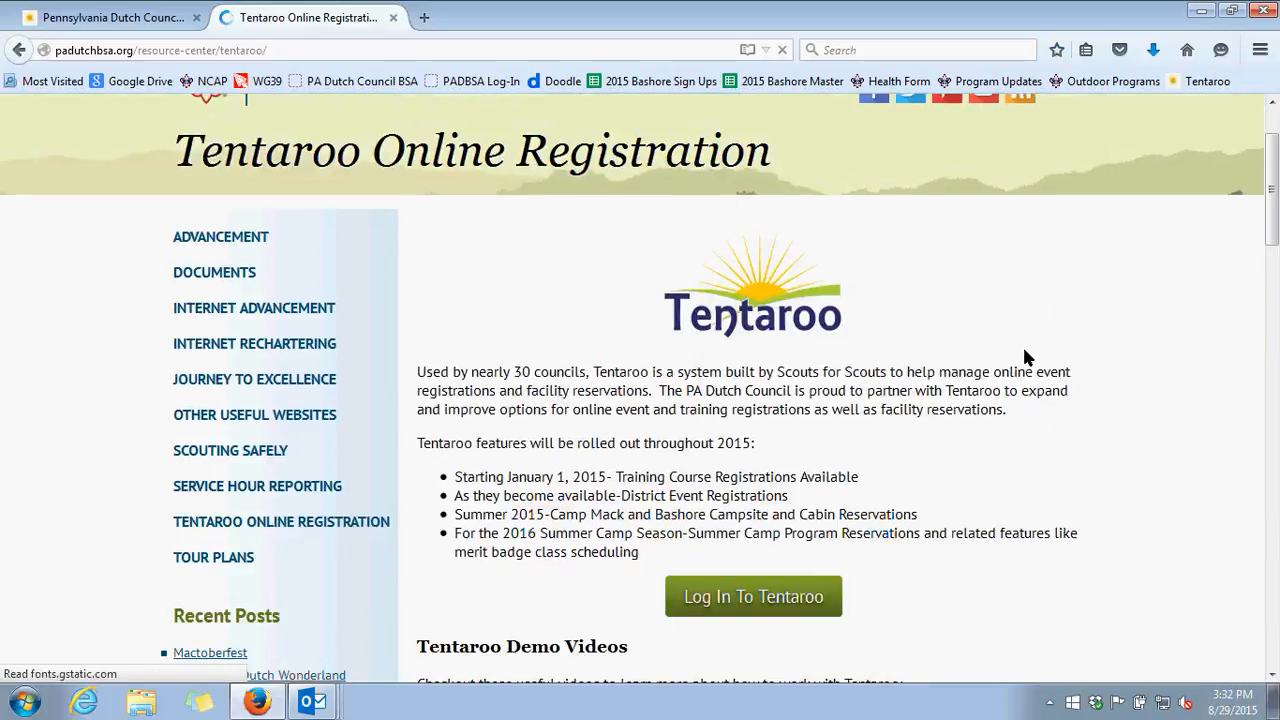
scroll(1015, 348, "down", 1)
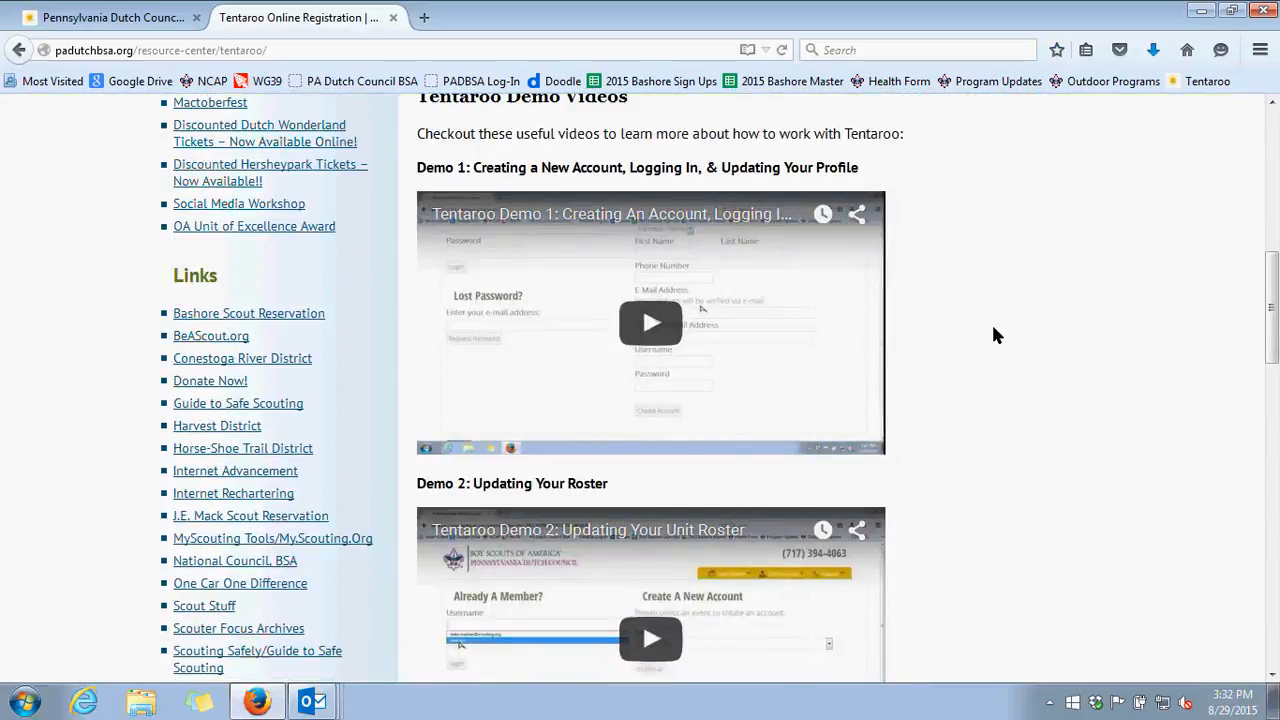
scroll(995, 334, "down", 1)
scroll(995, 334, "down", 4)
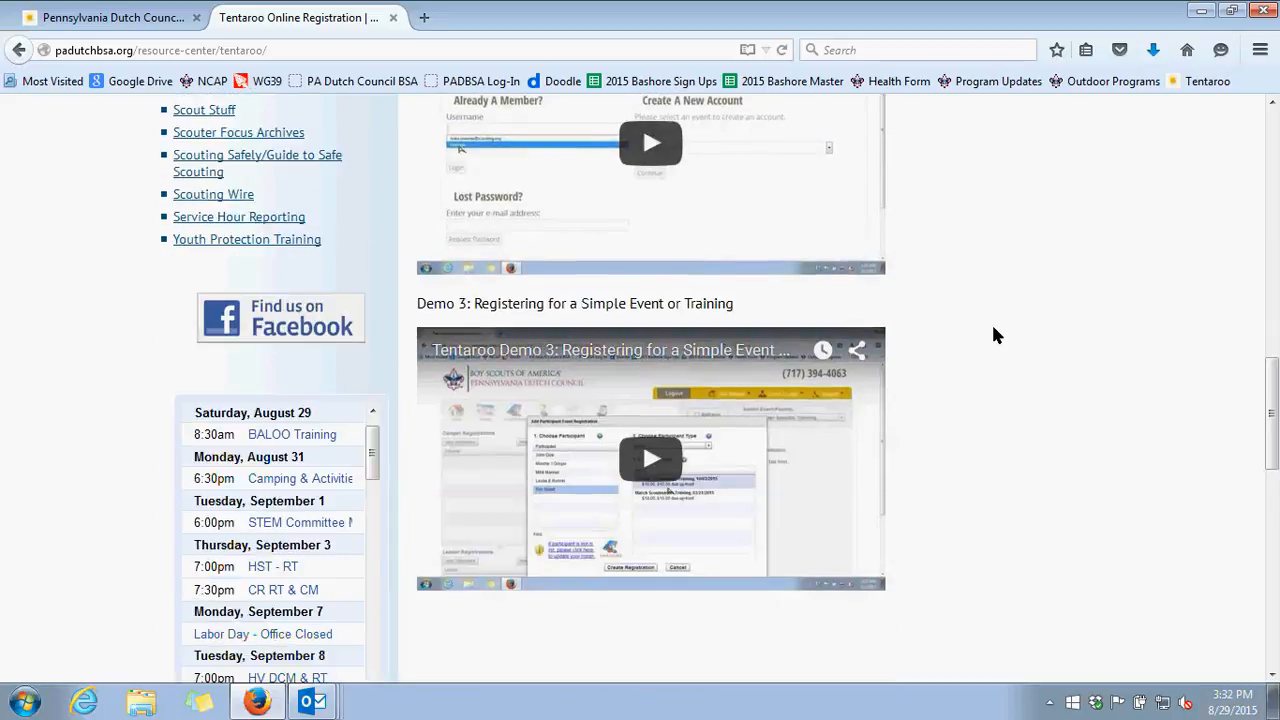
scroll(975, 350, "up", 5)
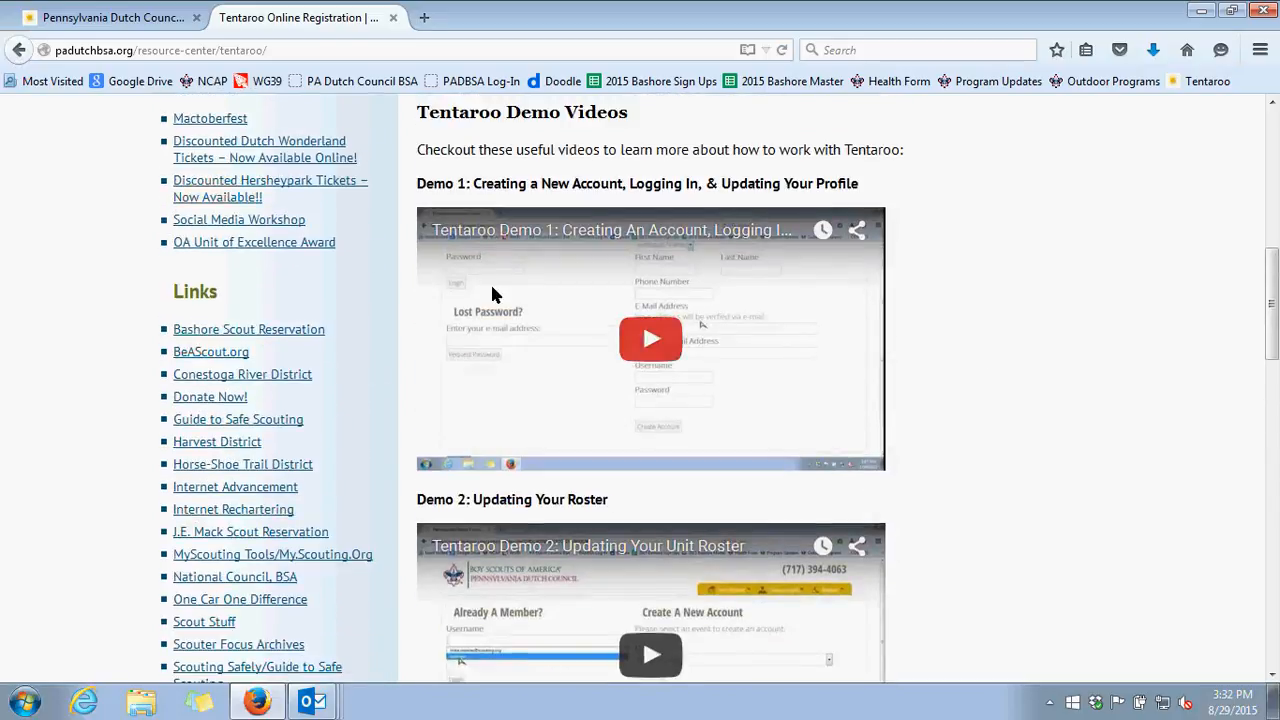
scroll(1048, 377, "down", 1)
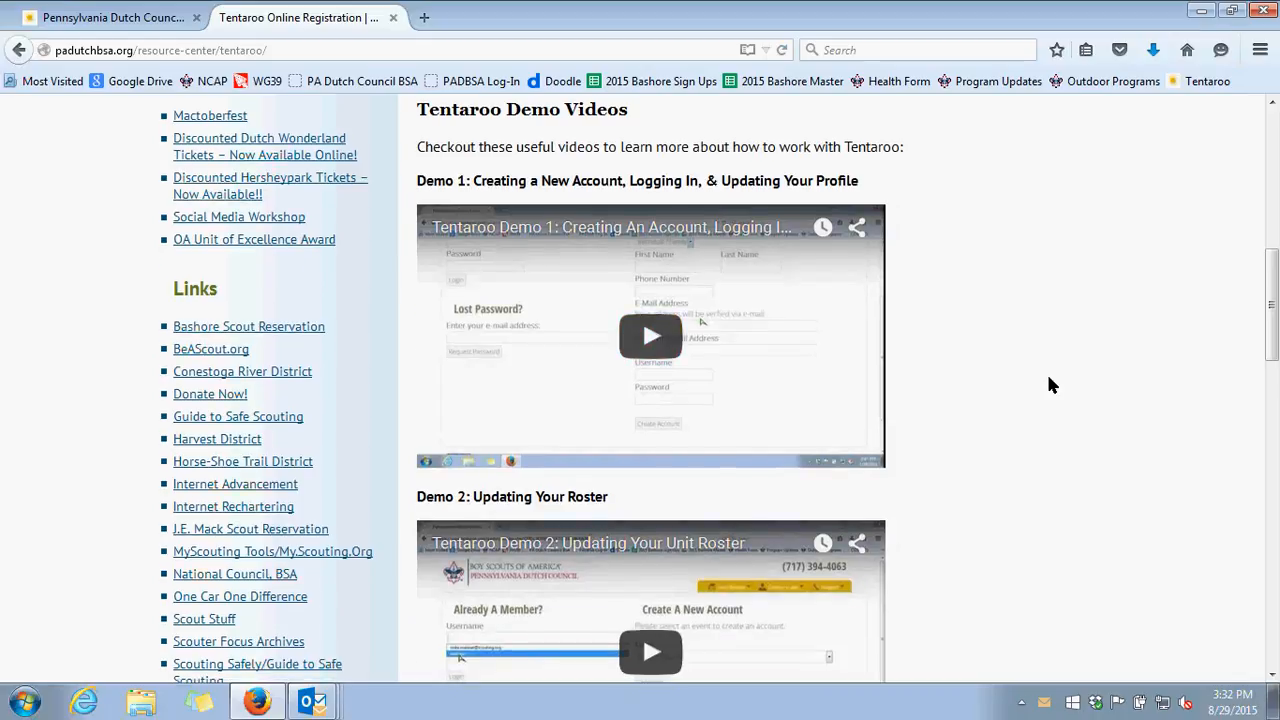
scroll(1048, 384, "down", 2)
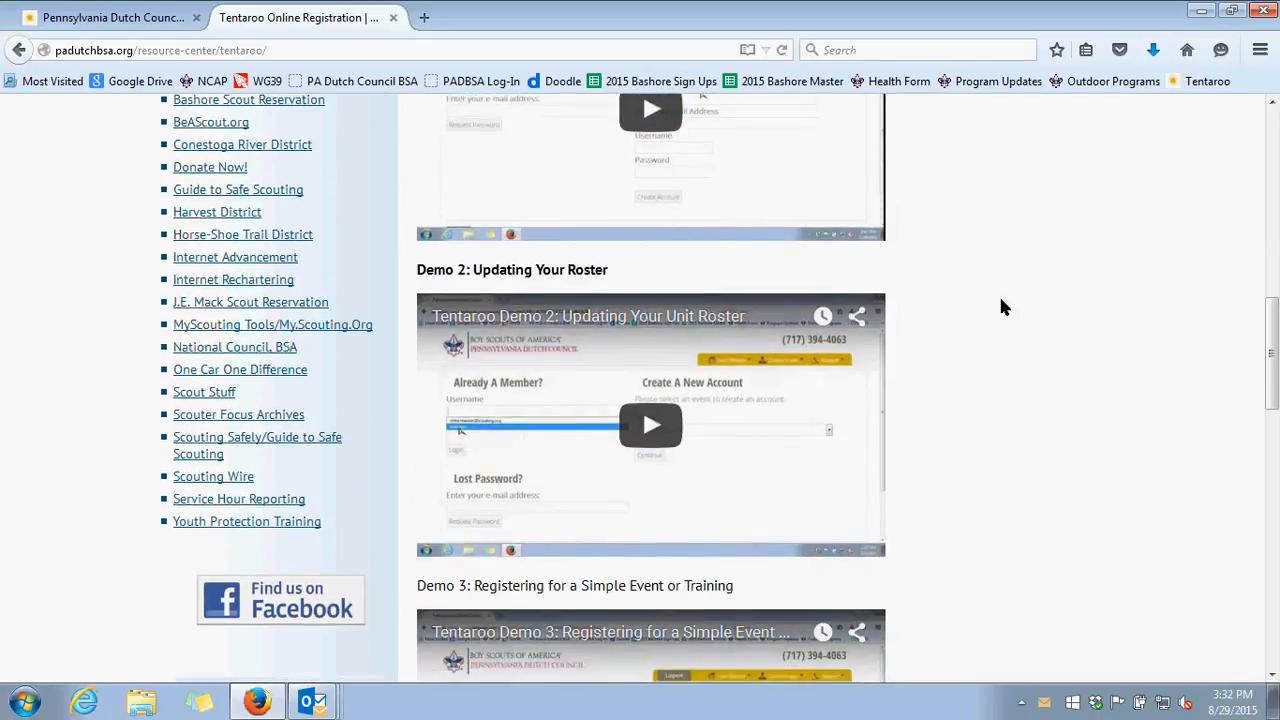
scroll(1004, 307, "down", 1)
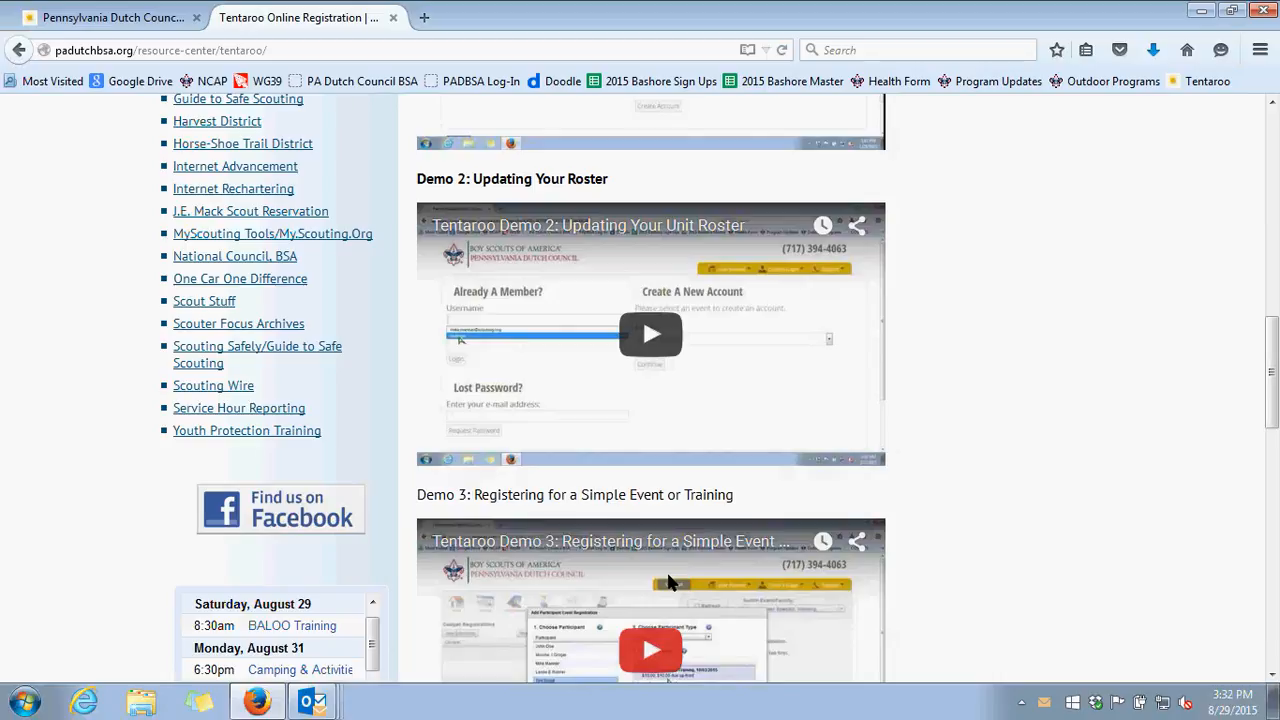
scroll(963, 460, "up", 7)
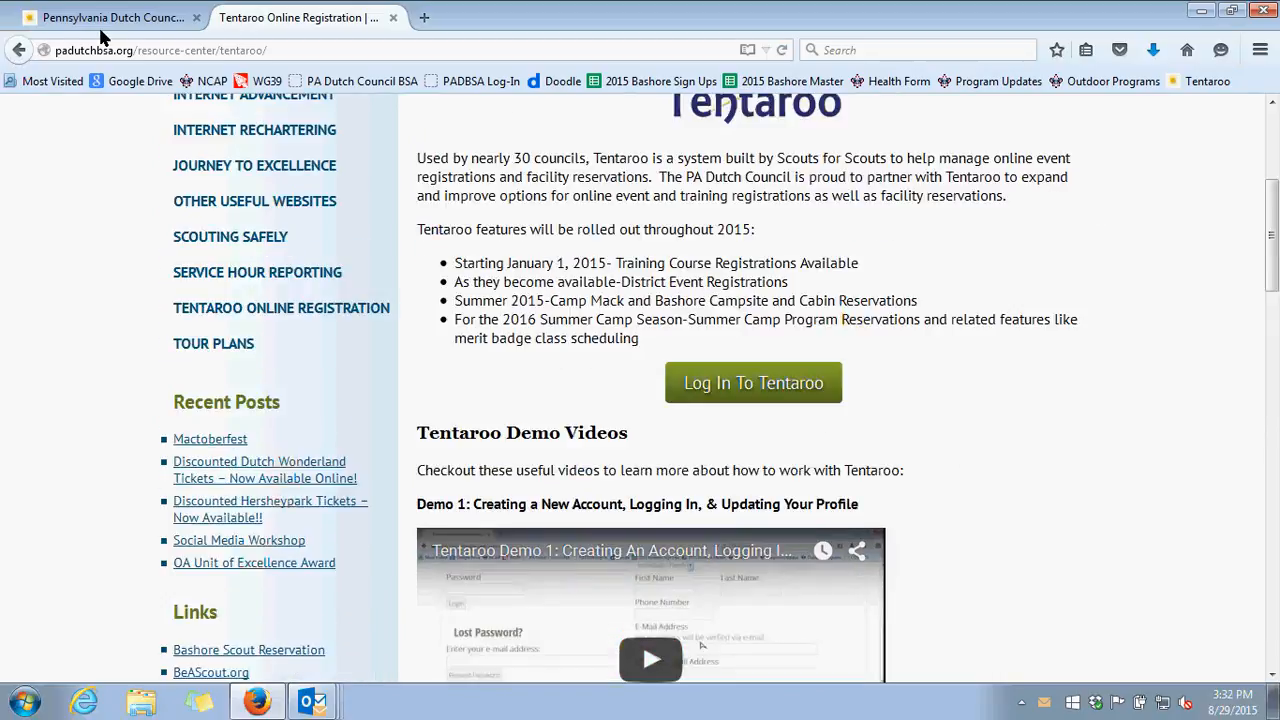
Return to the Tentaroo member login page and log in with the saved testlogin account
left_click(98, 22)
left_click(240, 338)
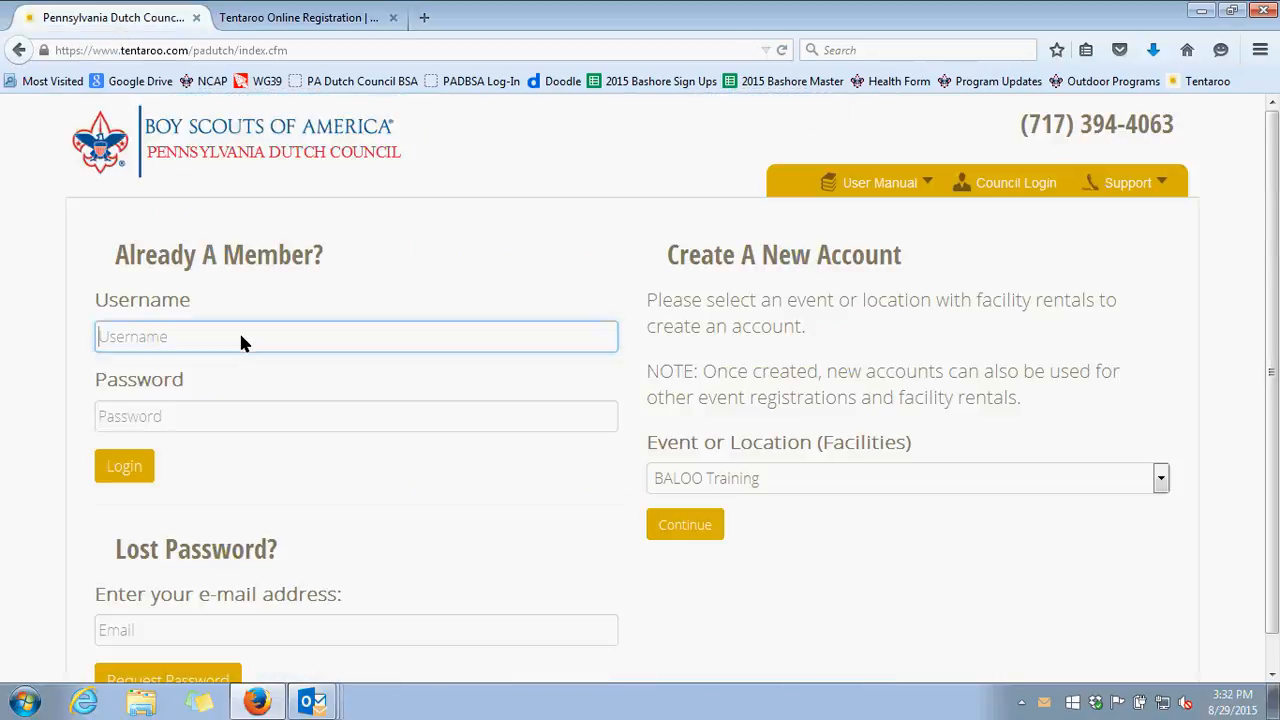
type("test")
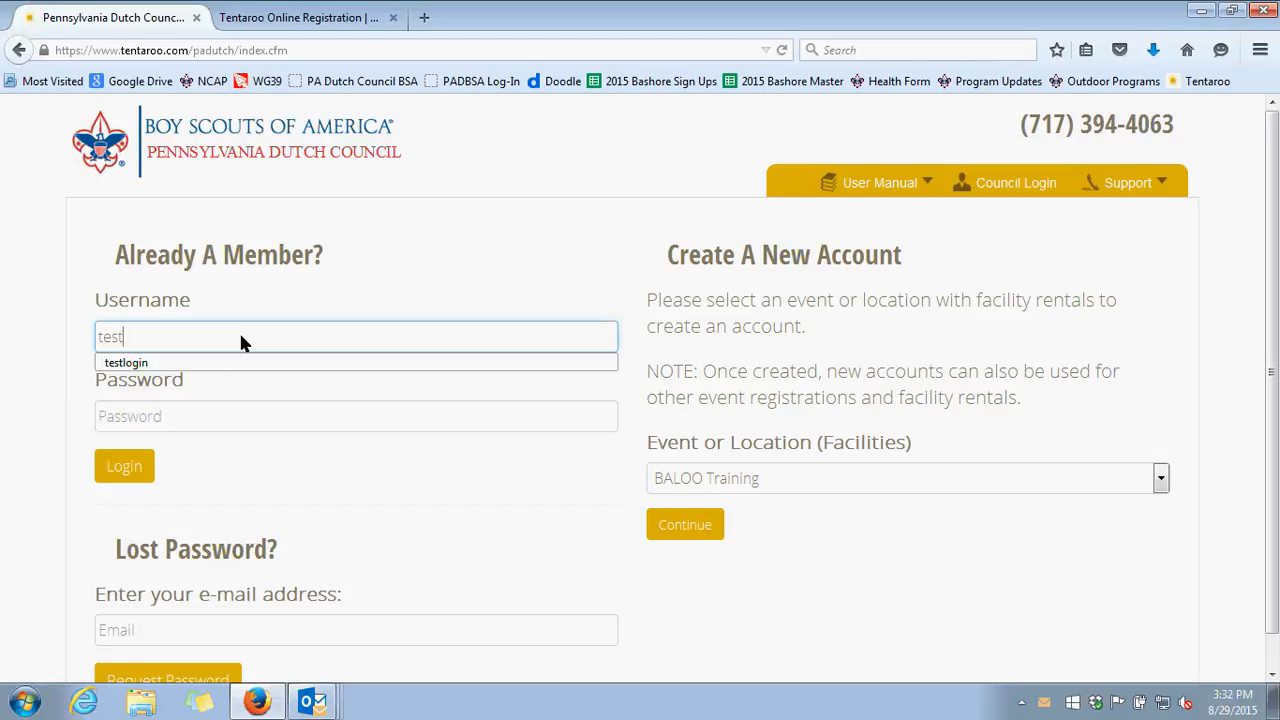
left_click(174, 364)
left_click(126, 468)
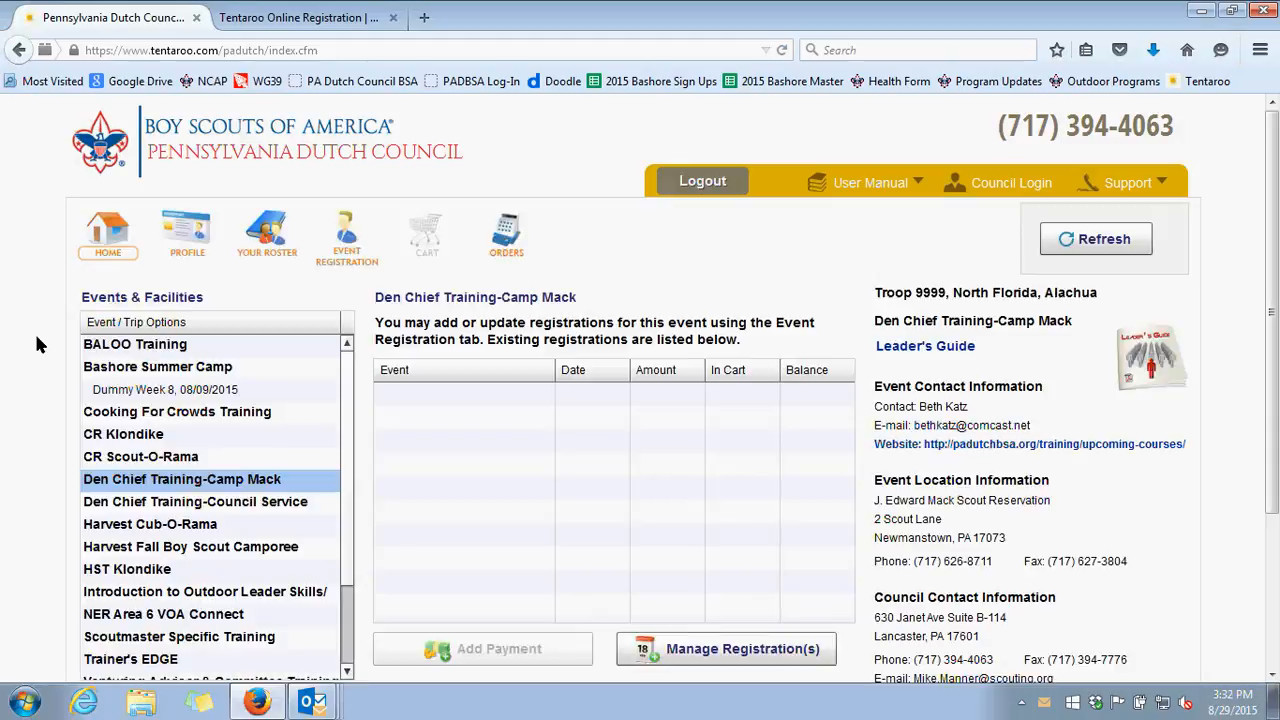
Find the J. Edward Mack Scout facilities in the Events & Facilities list and select them
scroll(36, 345, "down", 2)
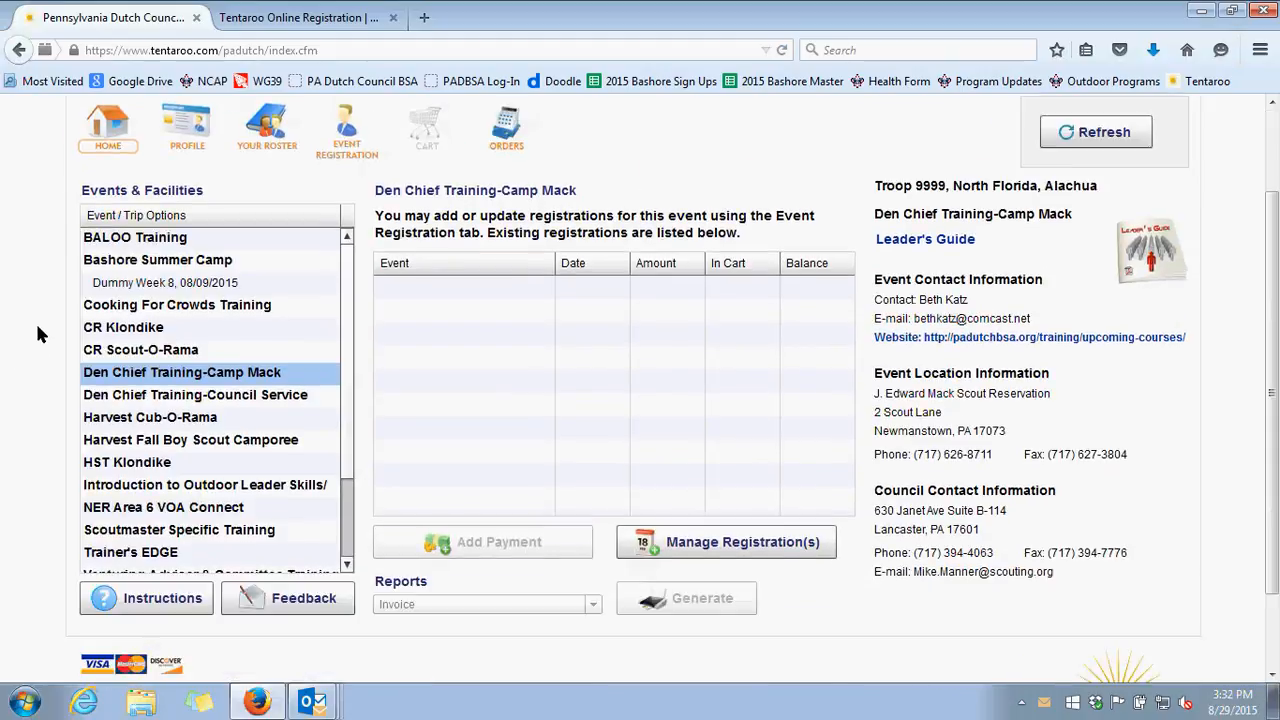
scroll(37, 333, "up", 2)
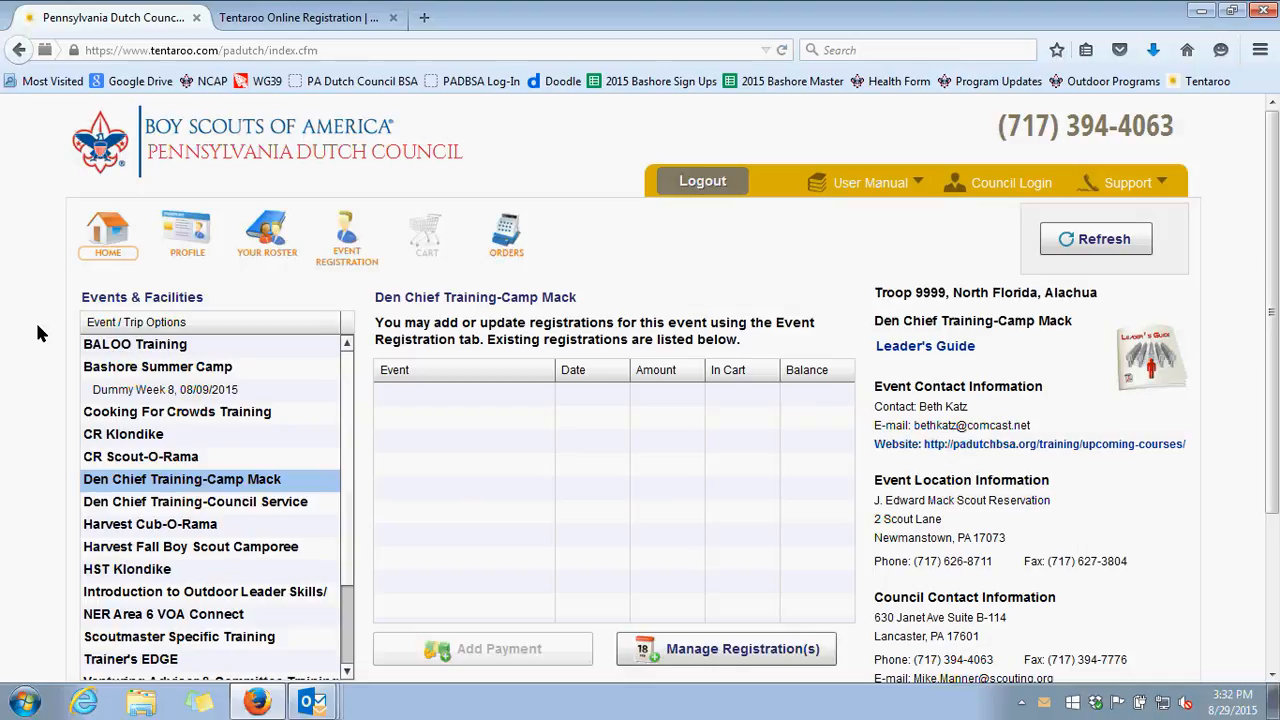
scroll(36, 320, "down", 2)
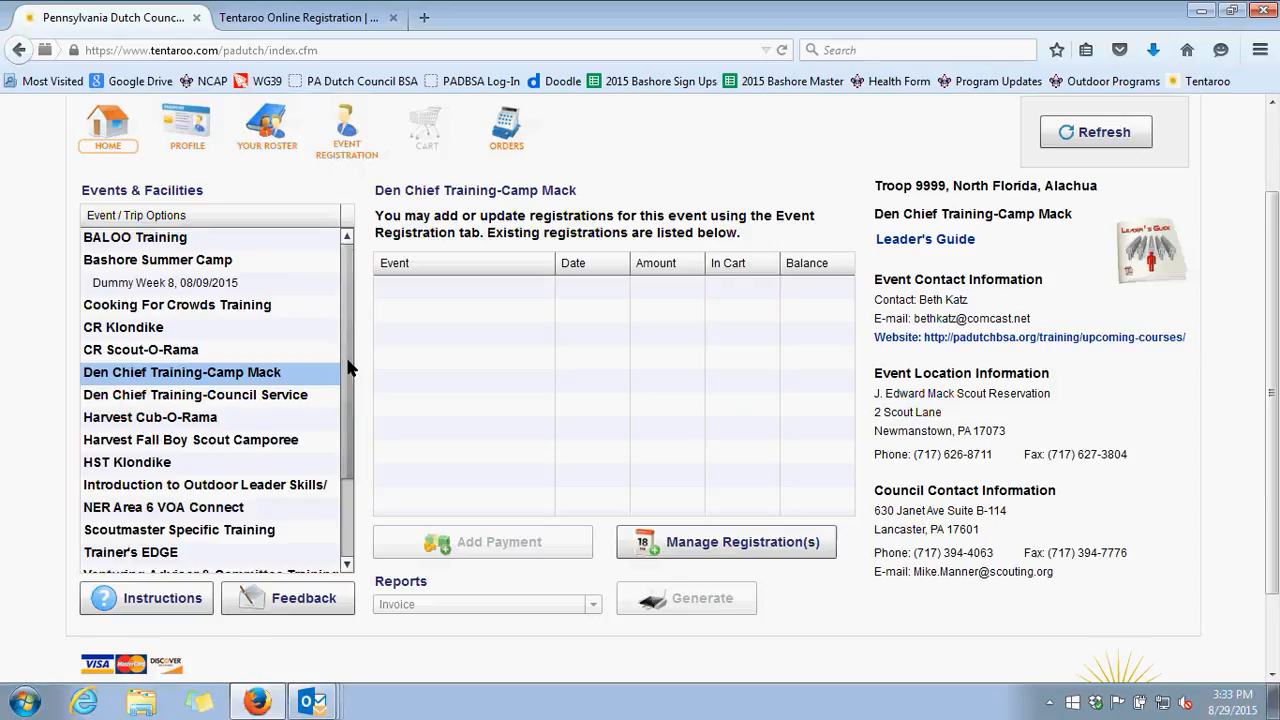
left_click_drag(347, 368, 350, 465)
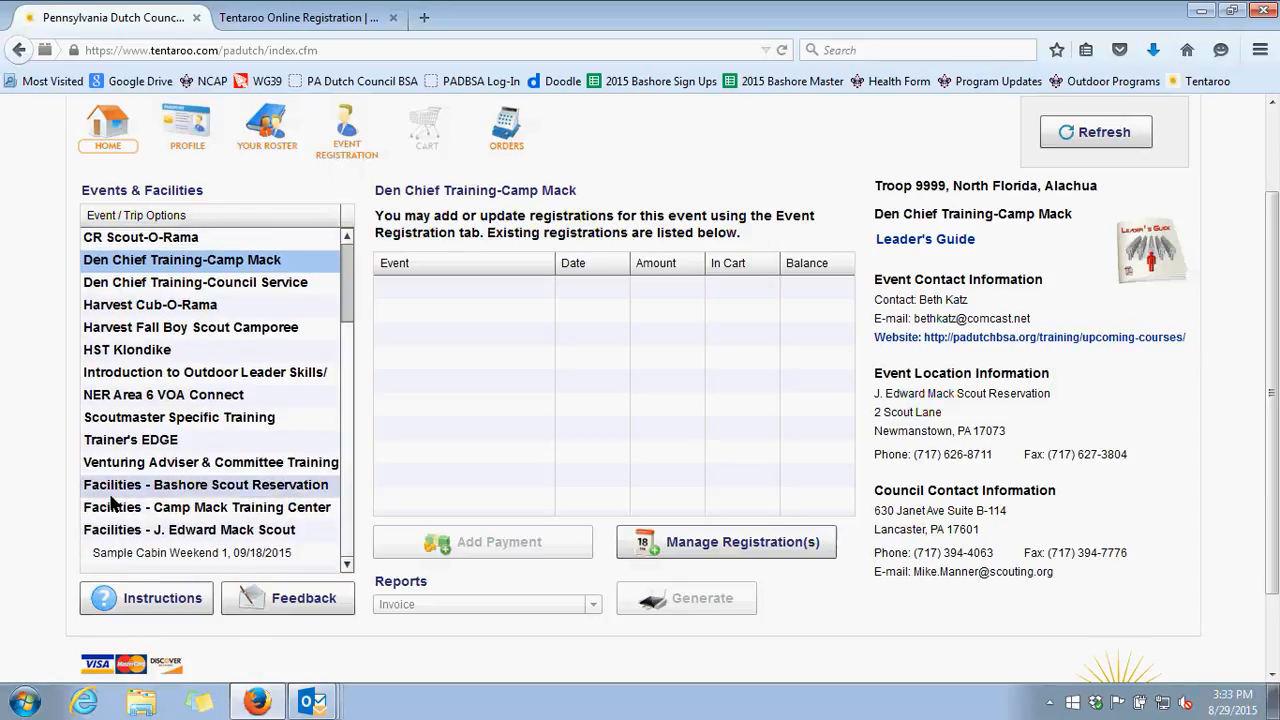
left_click(214, 535)
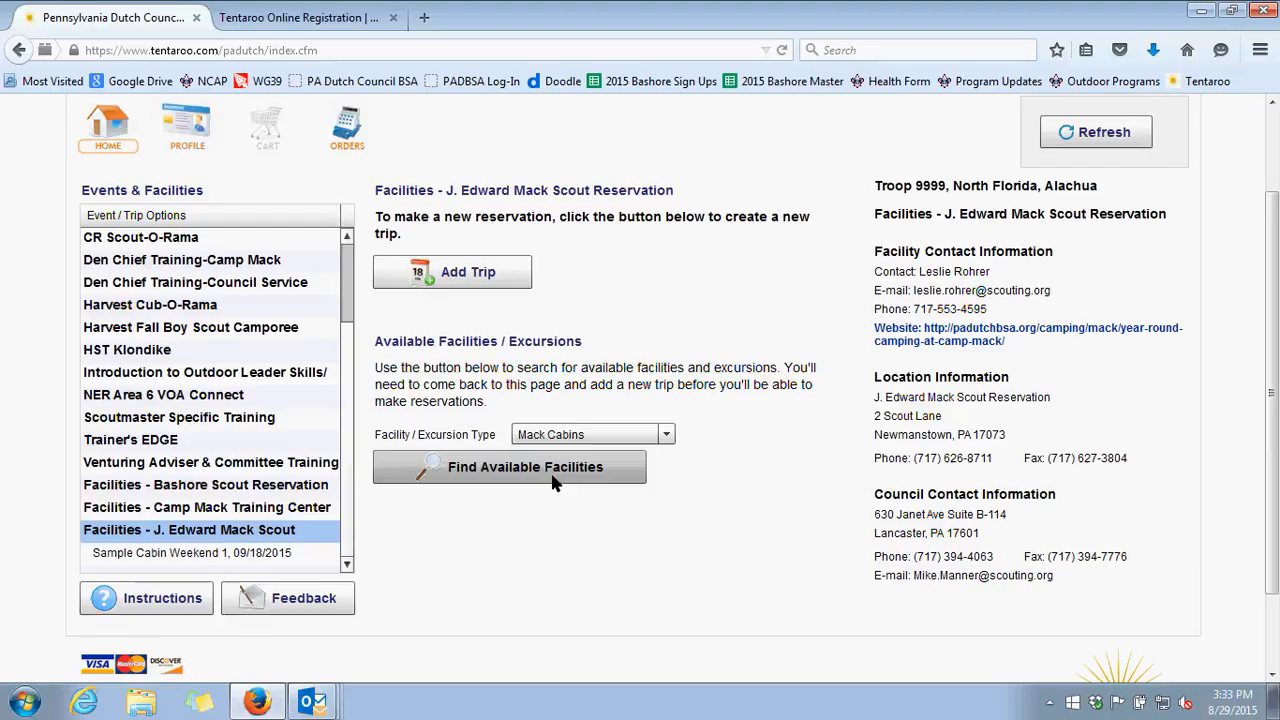
Keep Mack Cabins as the facility type and find the available facilities
left_click(666, 437)
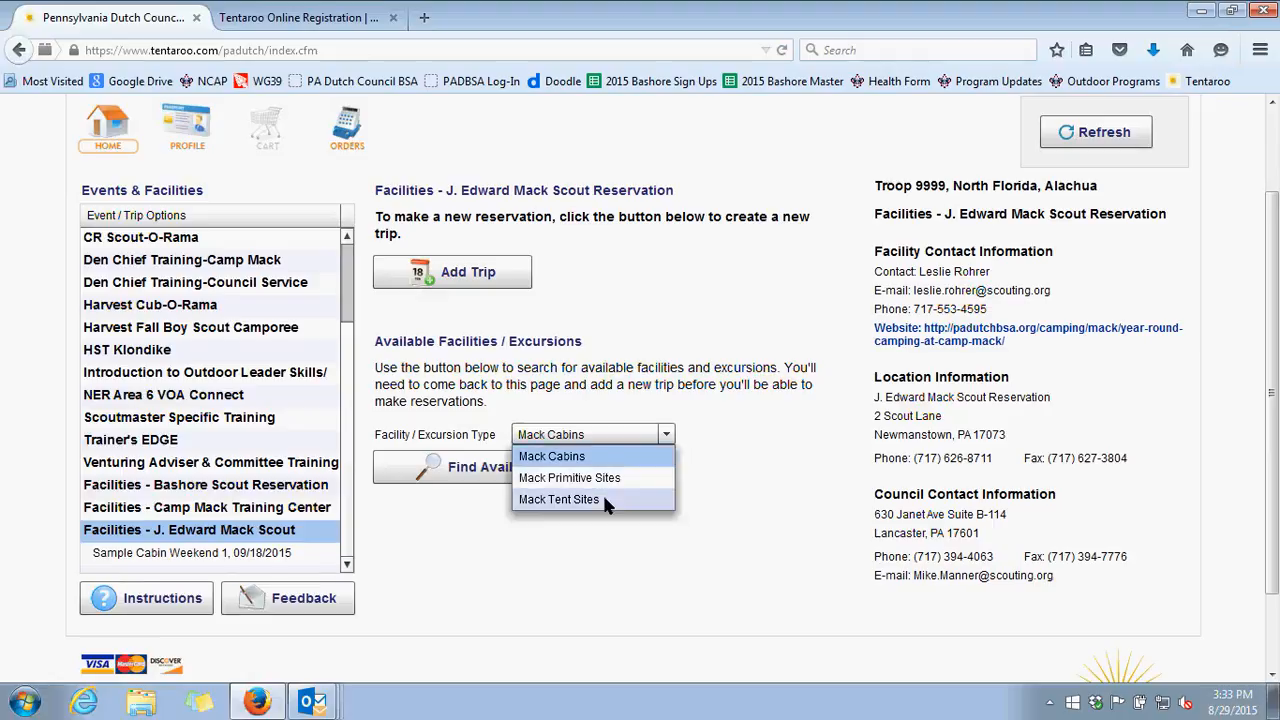
left_click(606, 432)
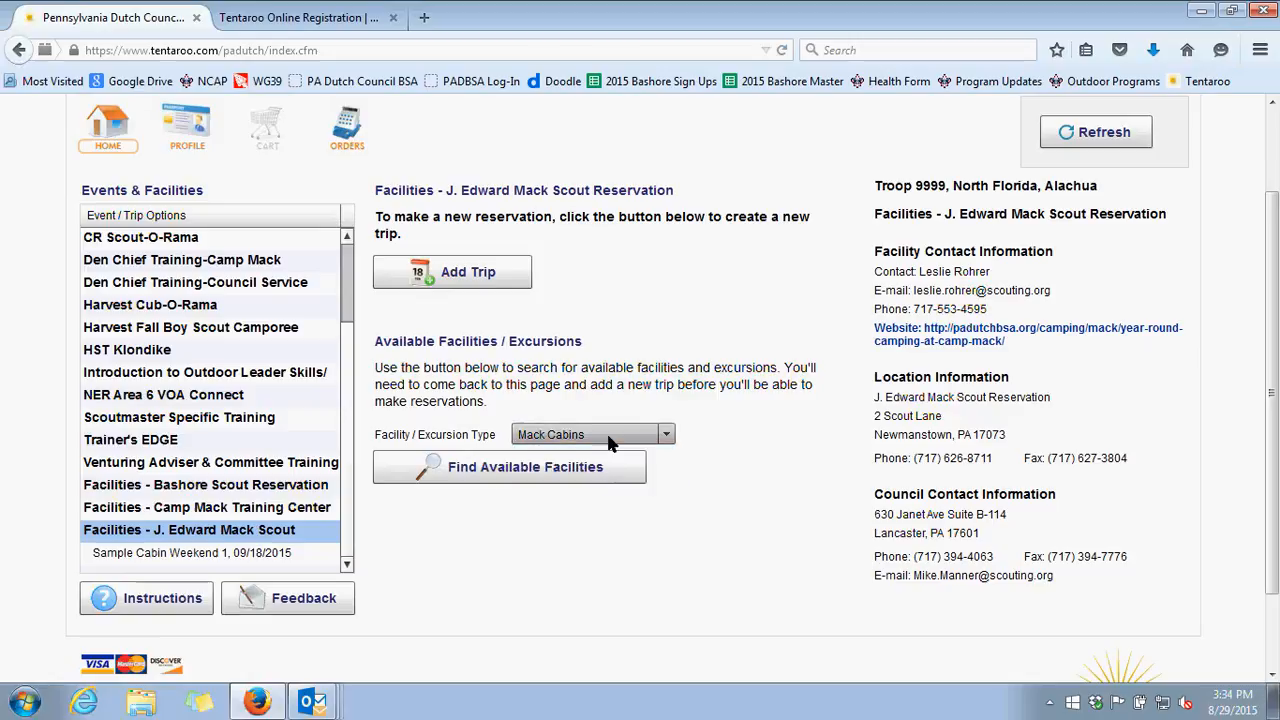
left_click(492, 484)
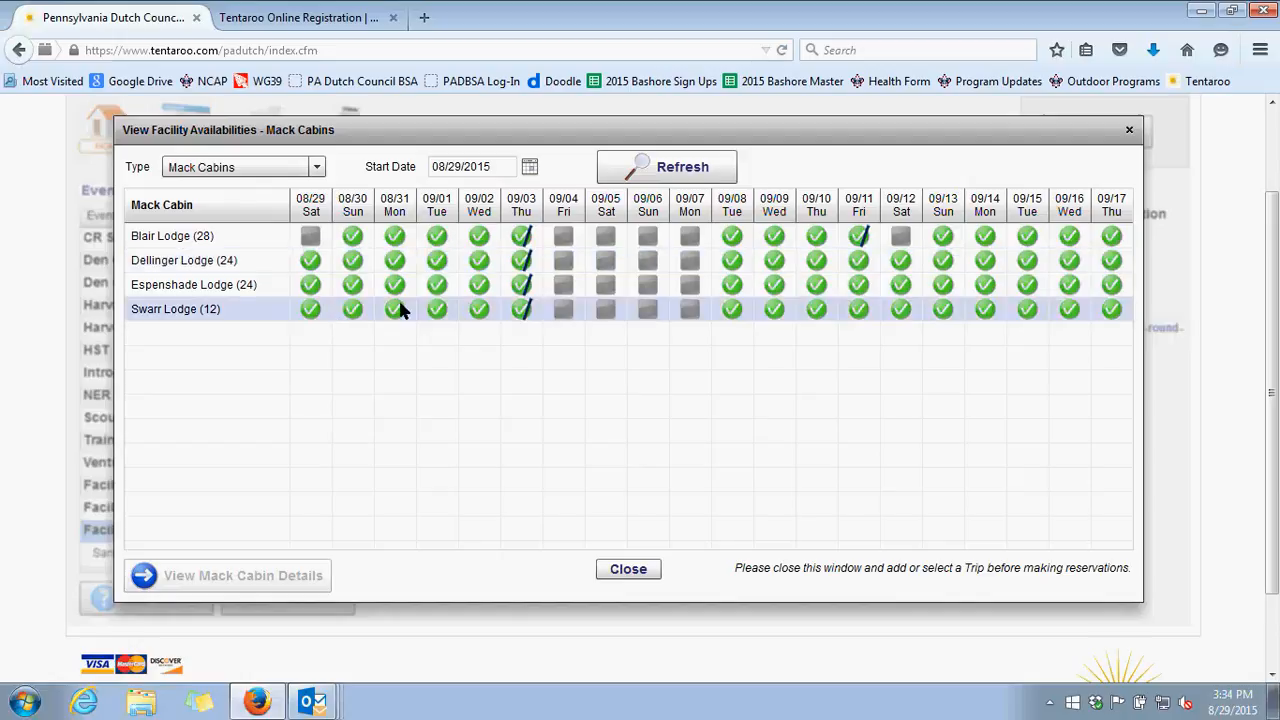
Show cabin availability starting 09/01/2015 and check Swarr Lodge's status icons for 09/03, 09/04 and 09/19
left_click(531, 168)
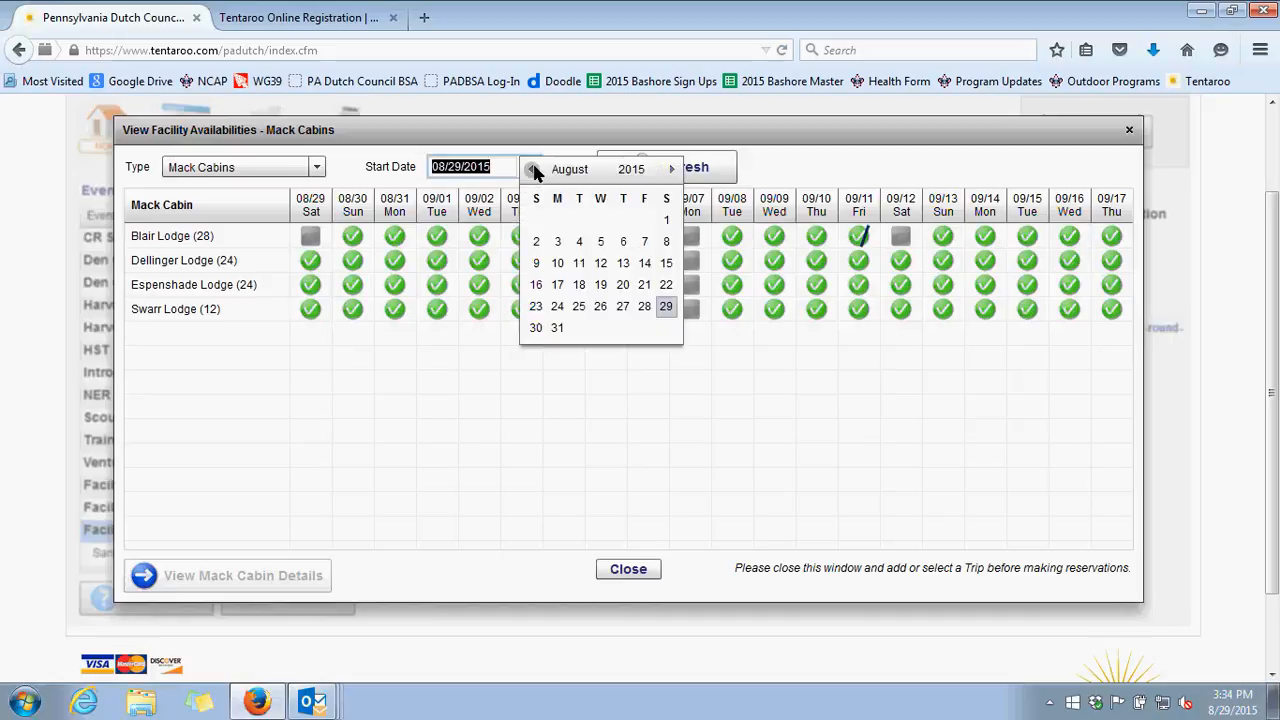
left_click(672, 172)
left_click(579, 216)
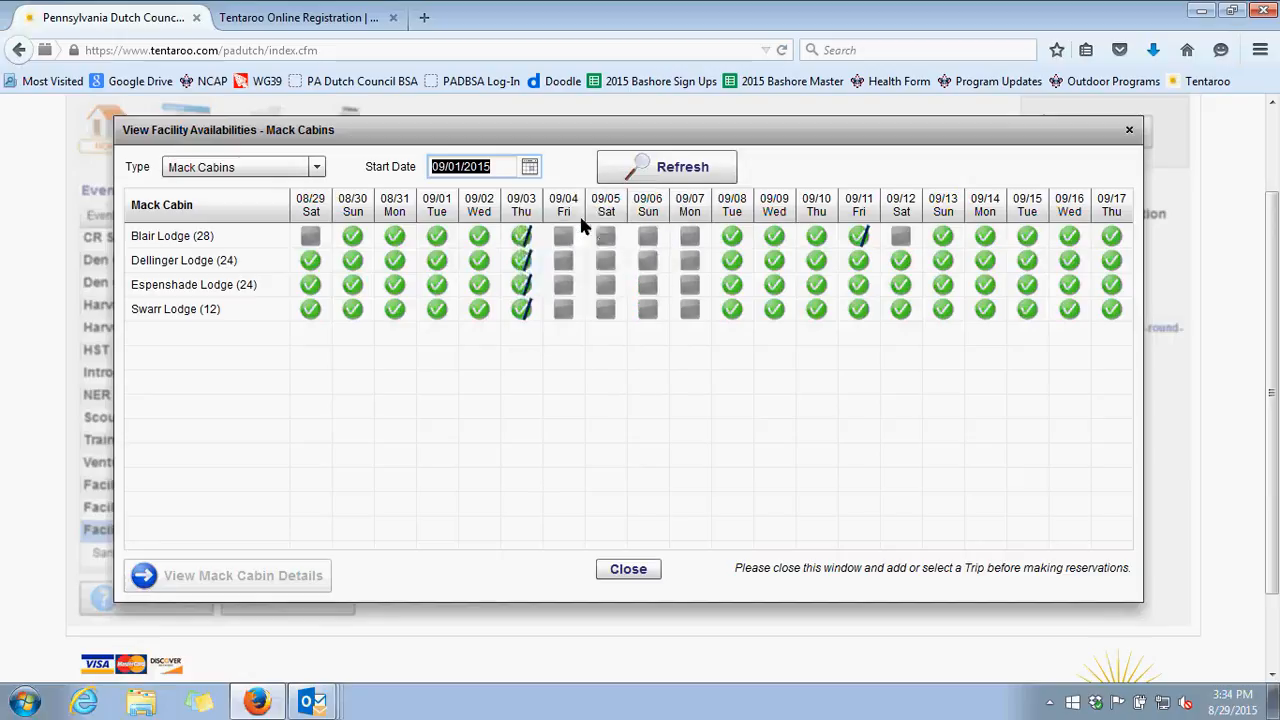
left_click(705, 166)
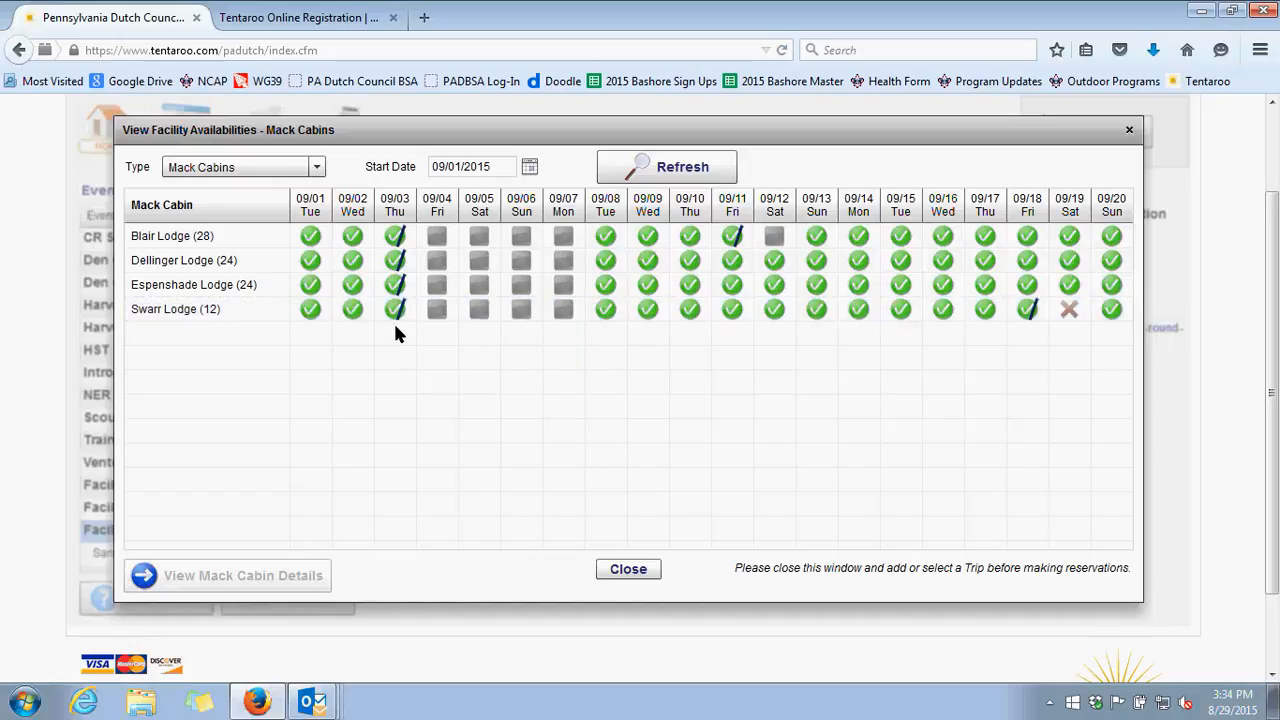
mouse_move(398, 318)
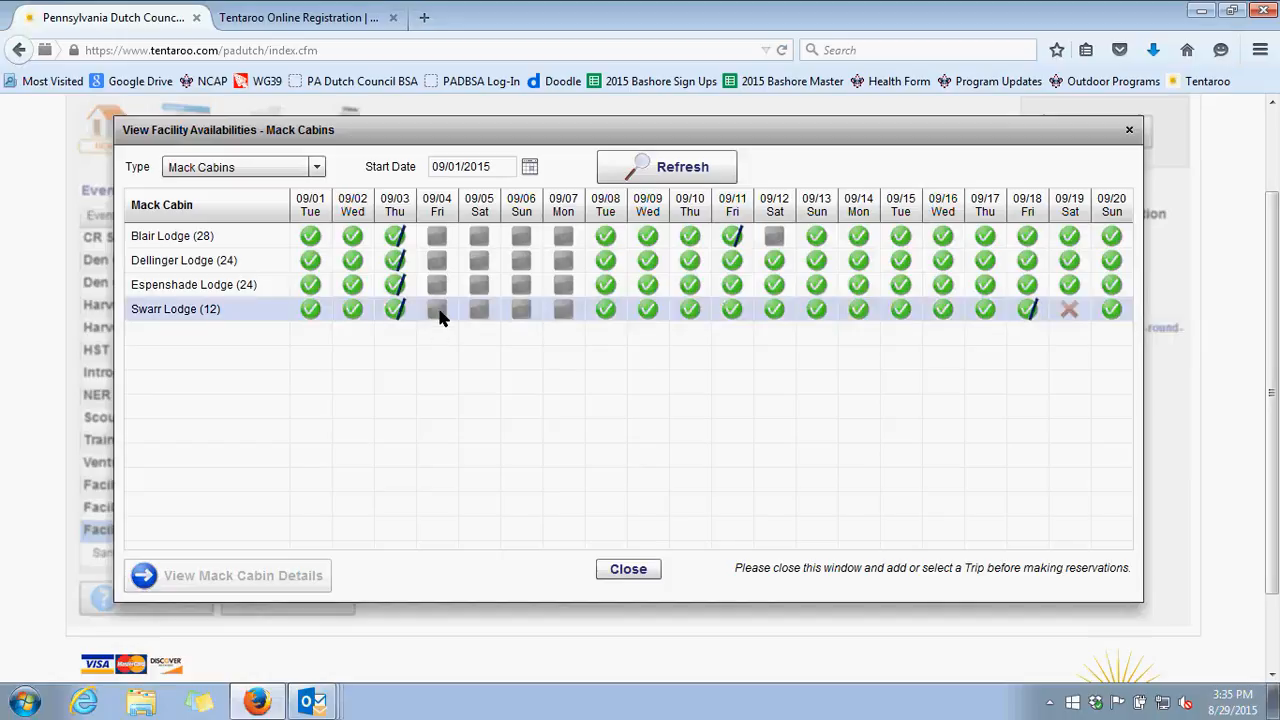
mouse_move(437, 320)
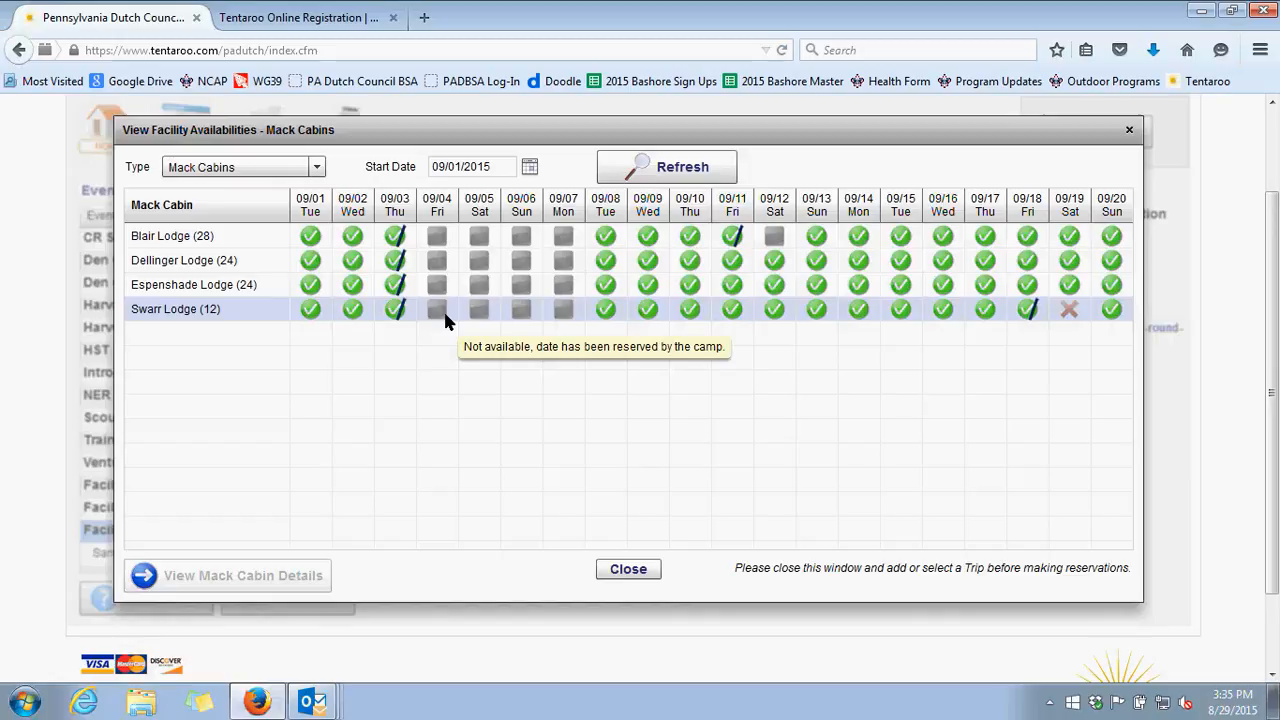
mouse_move(1073, 320)
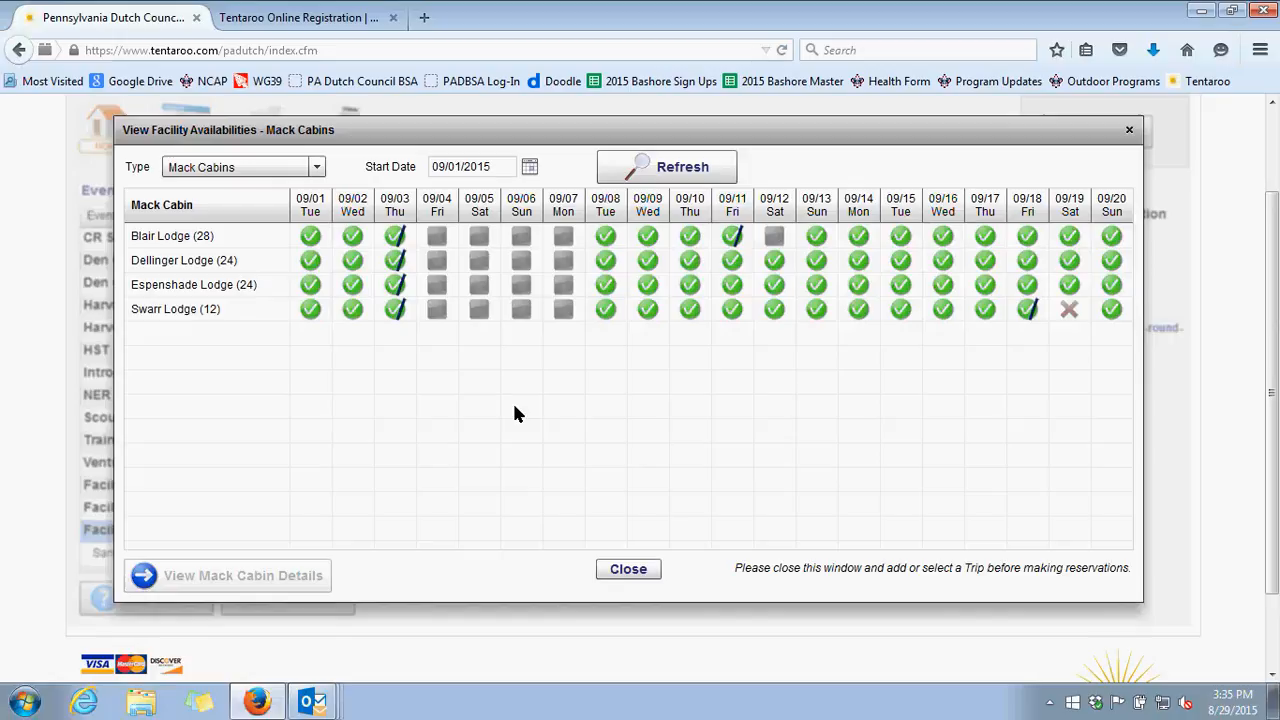
left_click(529, 168)
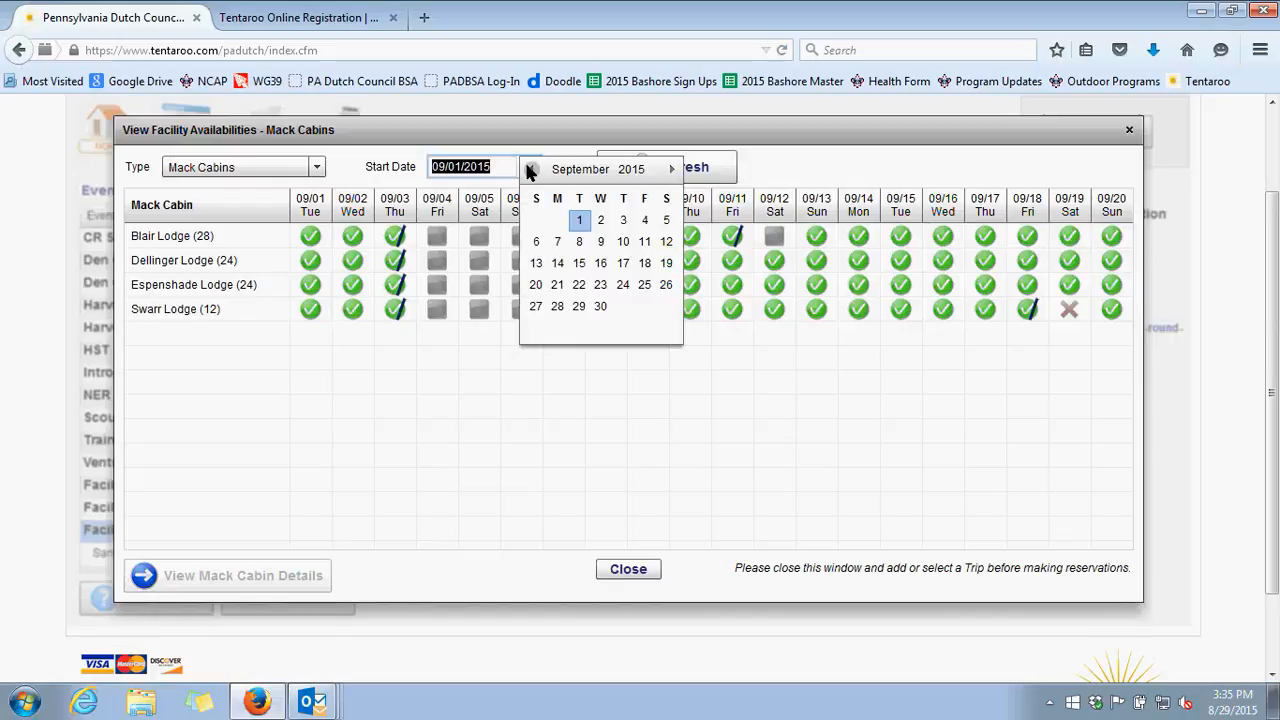
left_click(671, 169)
left_click(671, 169)
left_click(671, 169)
left_click(671, 169)
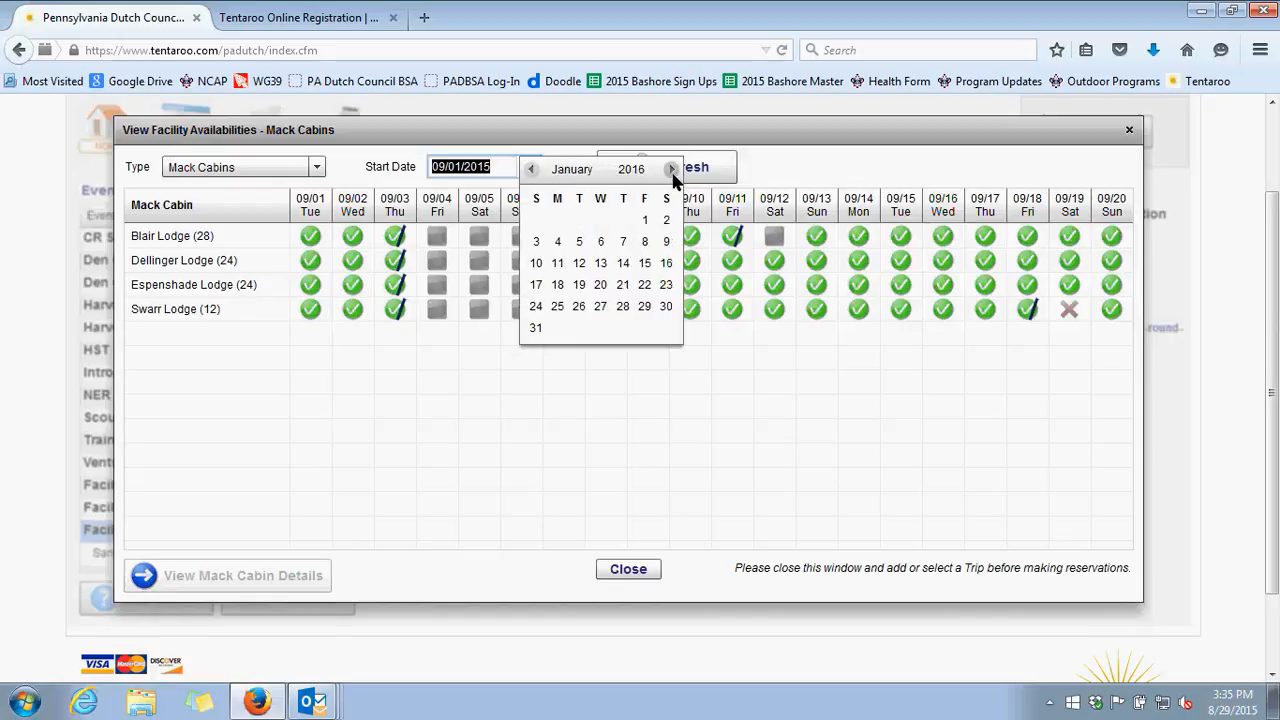
left_click(671, 169)
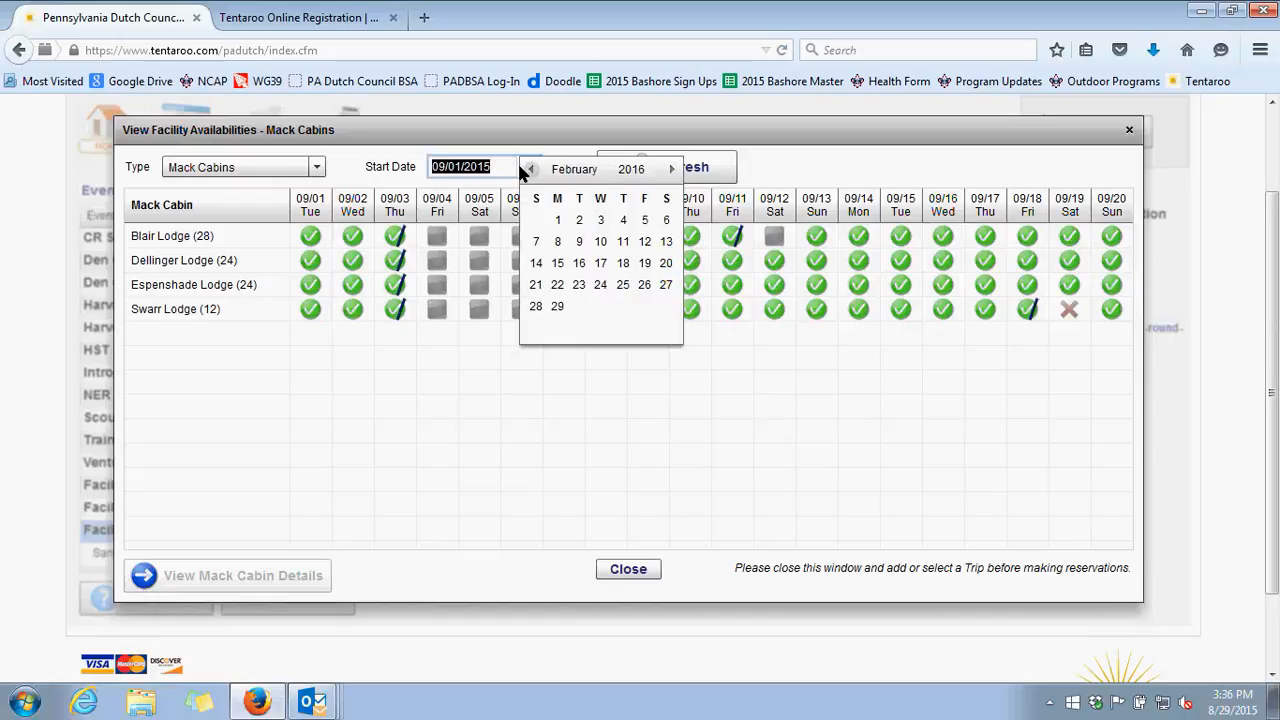
left_click(351, 152)
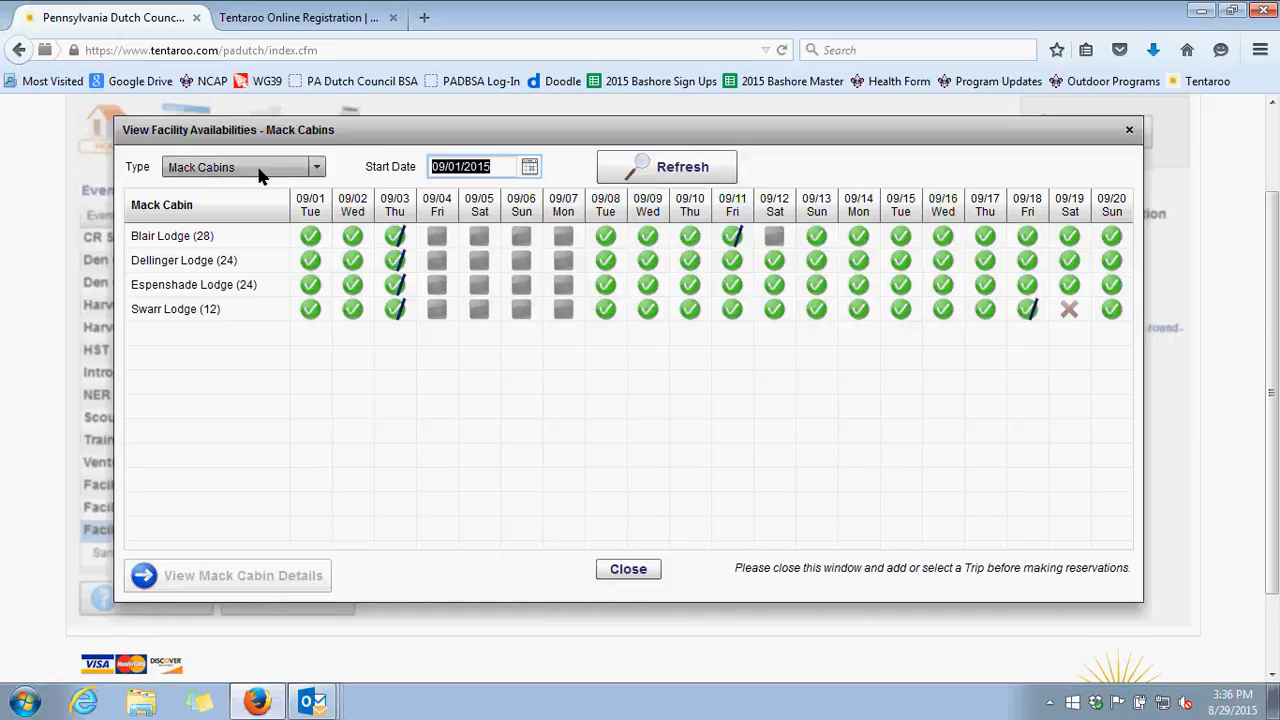
Switch the availability view to Mack Tent Sites, review it and close the availability window
left_click(320, 172)
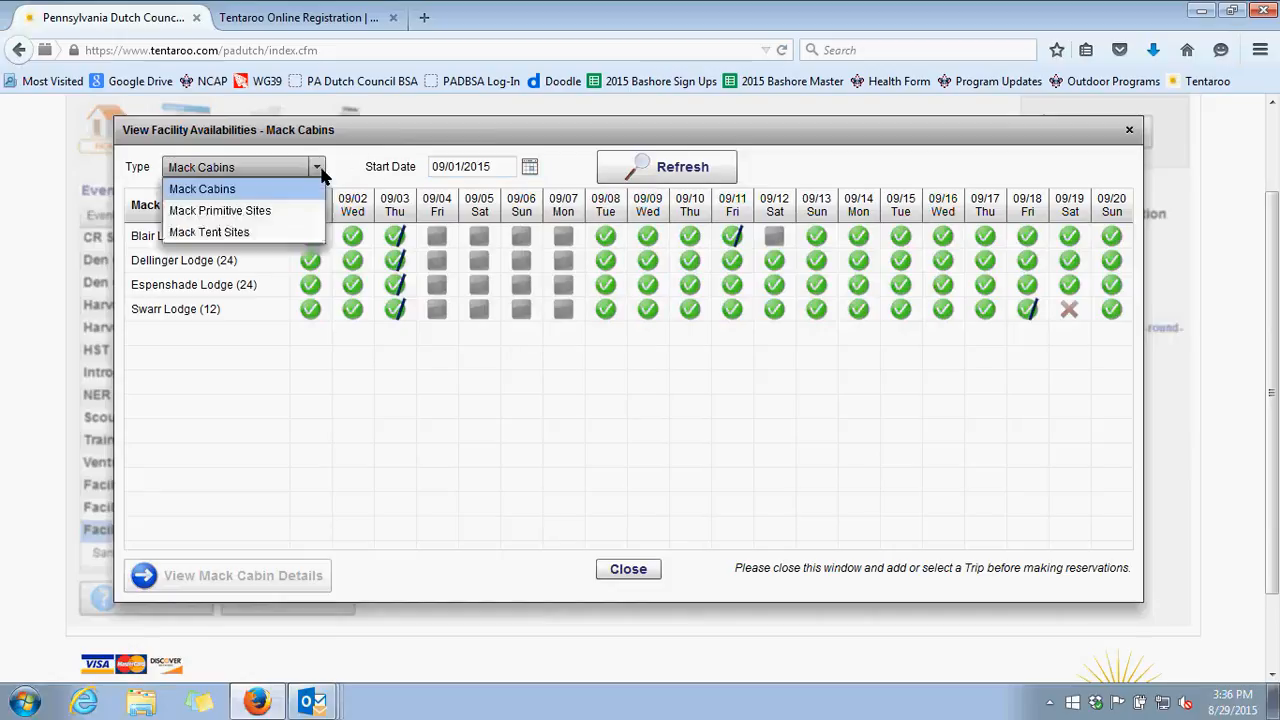
left_click(284, 230)
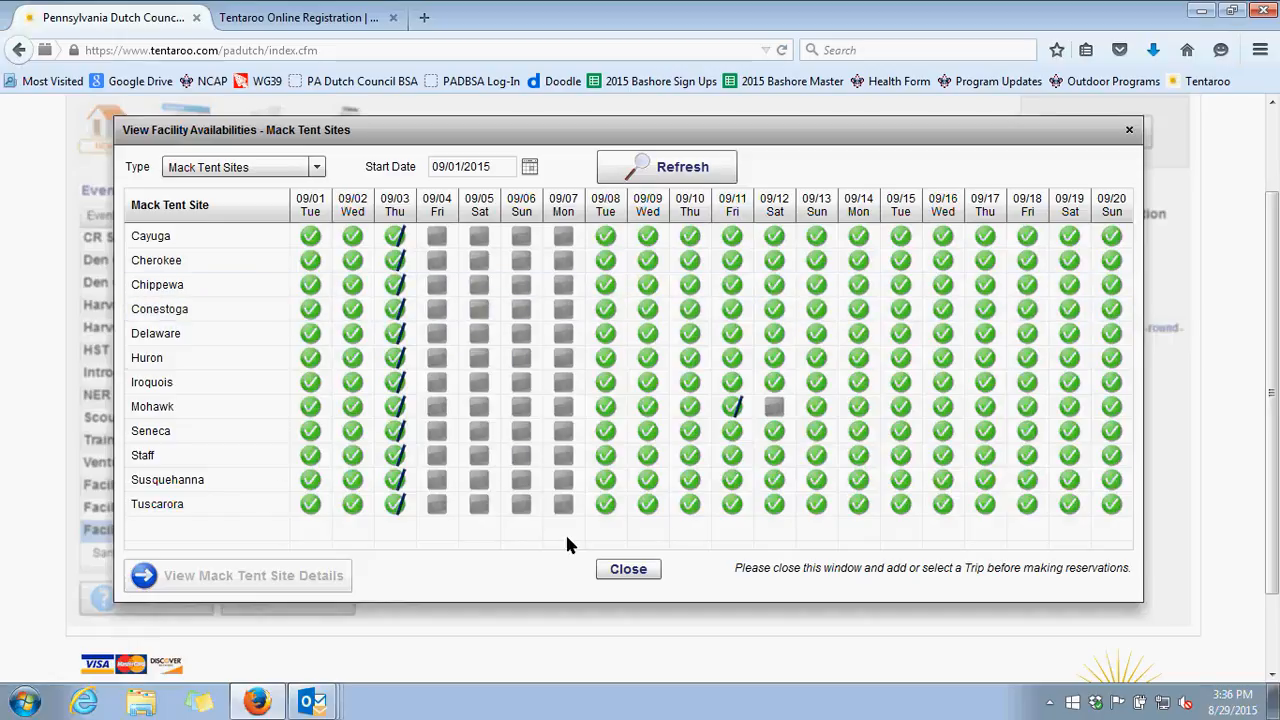
left_click(628, 569)
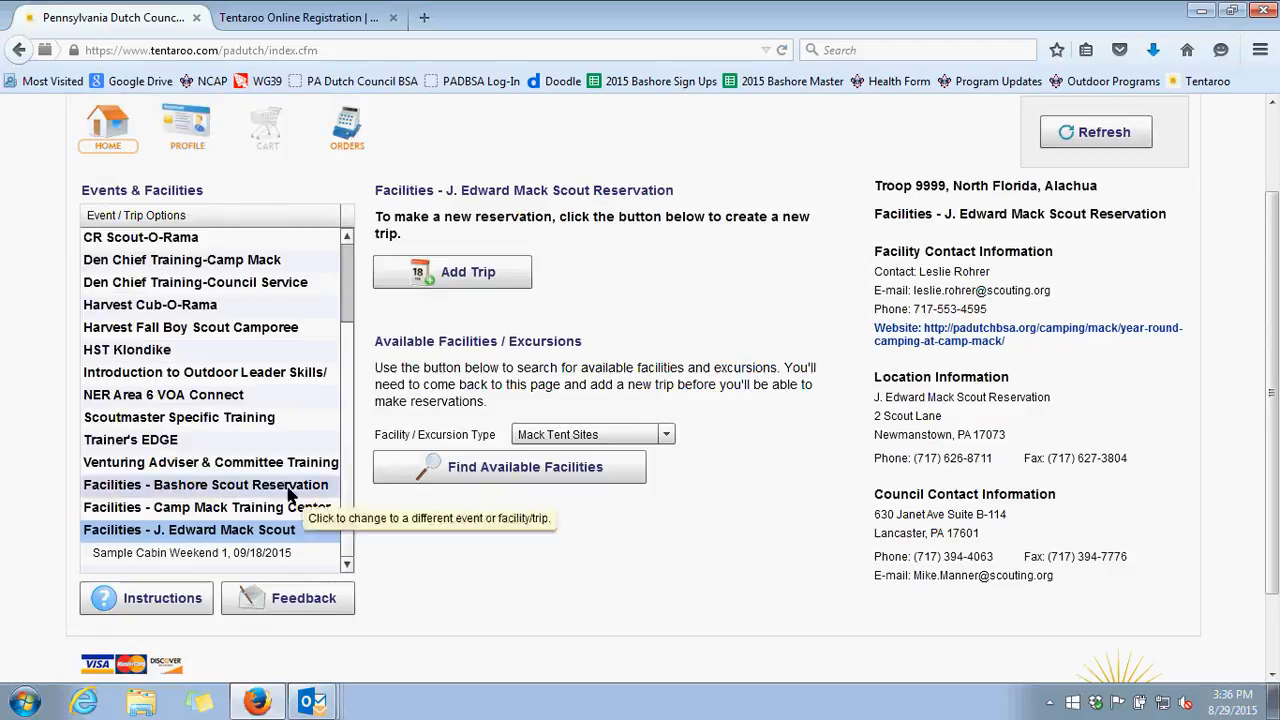
Select the Bashore Scout Reservation facilities and view the availability of the Bashore Adirondack Sites and Bashore Cabins
left_click(292, 486)
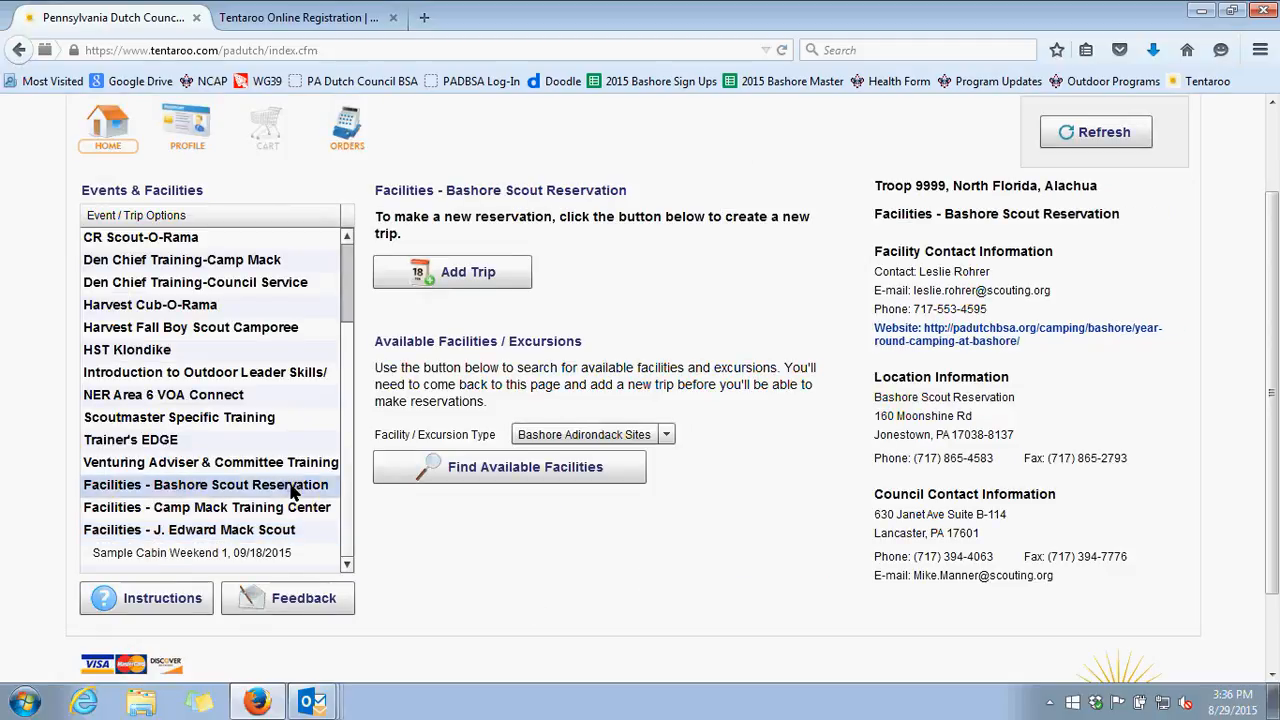
left_click(591, 465)
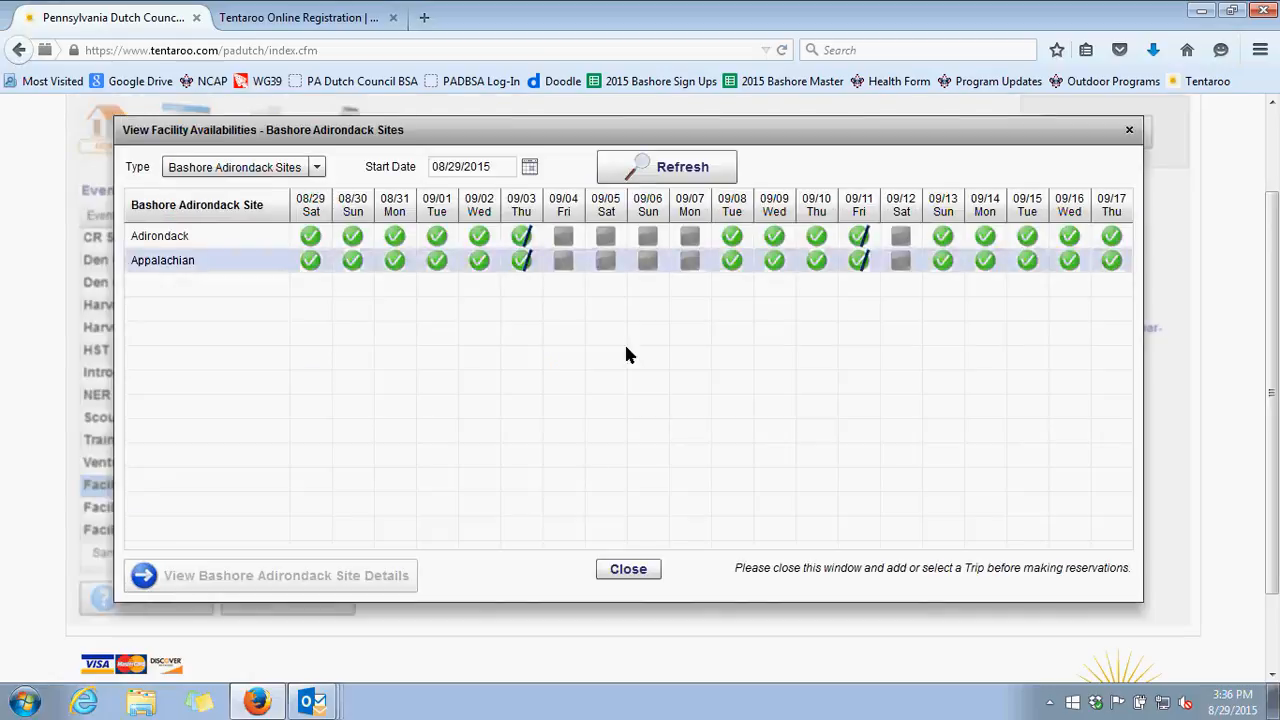
left_click(318, 168)
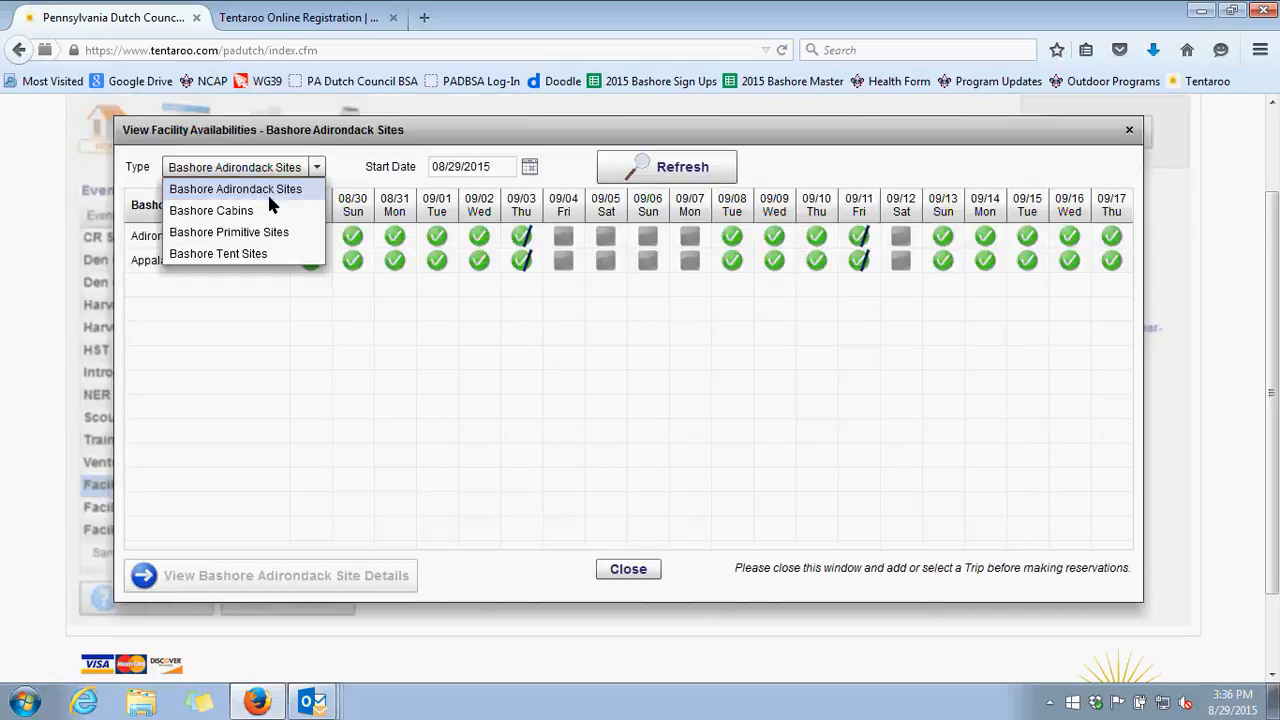
left_click(291, 212)
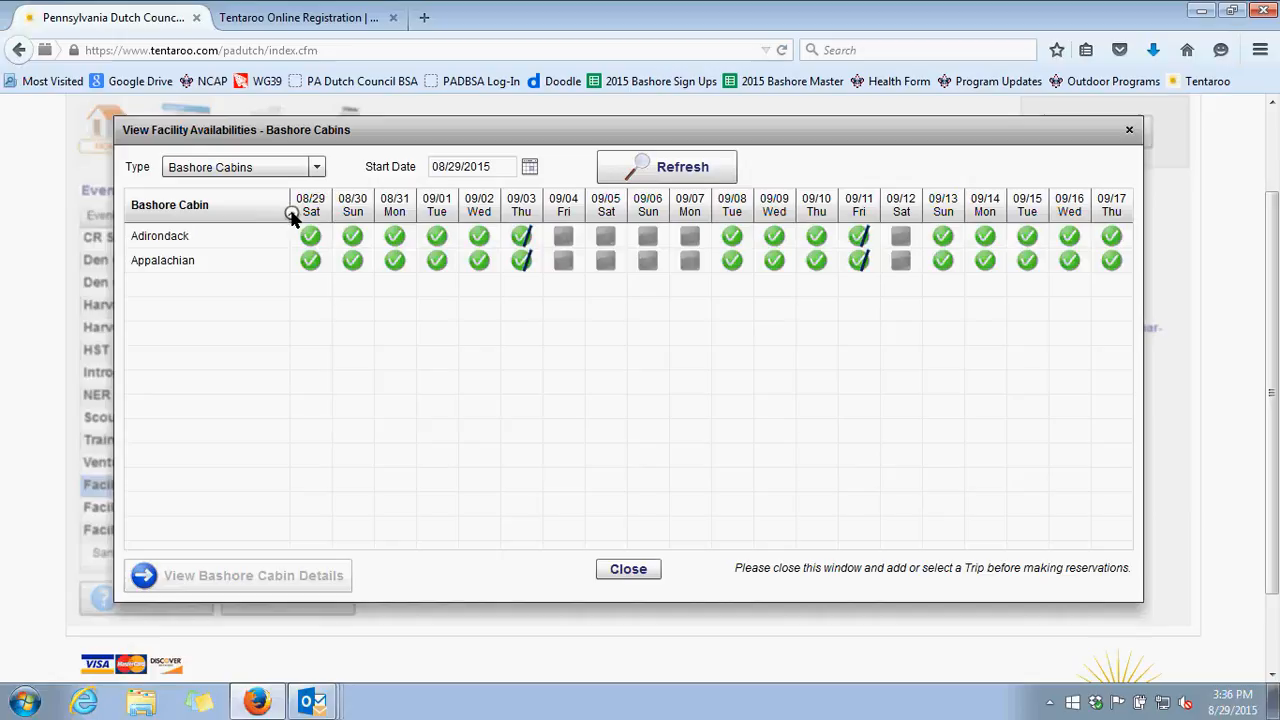
Review availability for Bashore Primitive Sites and Bashore Tent Sites, and close the availability window
left_click(295, 167)
left_click(272, 231)
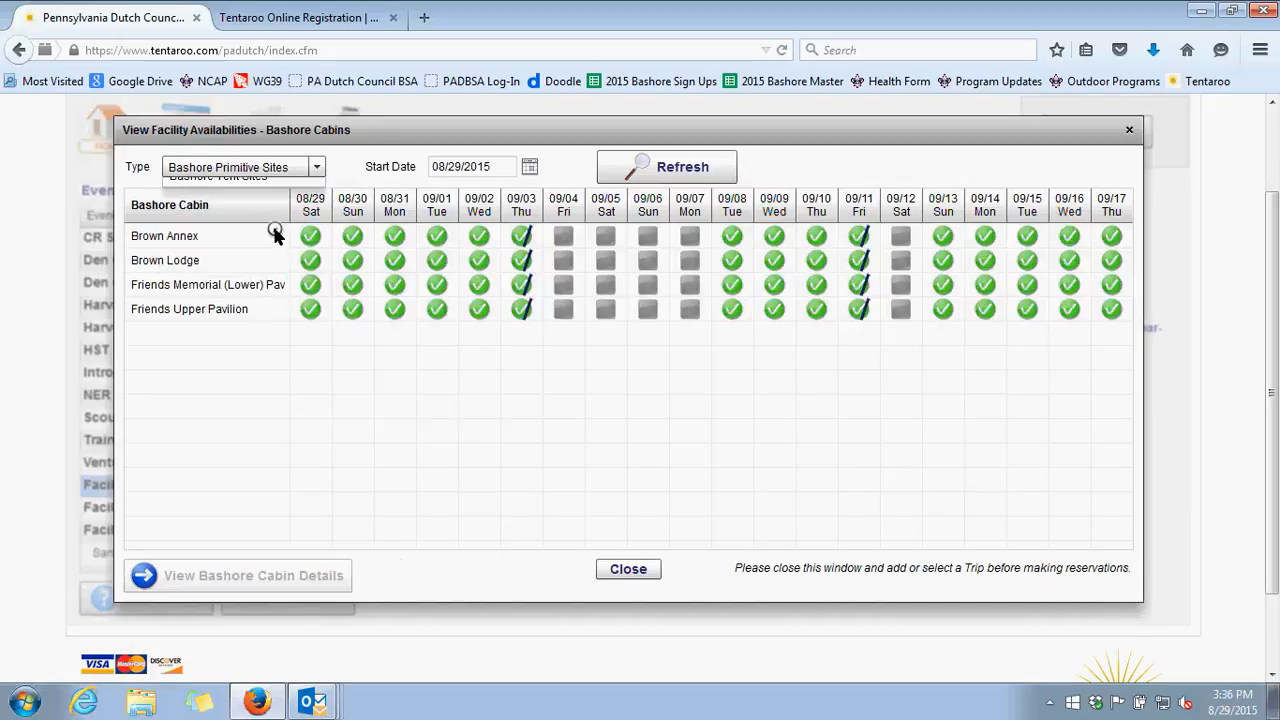
left_click(318, 167)
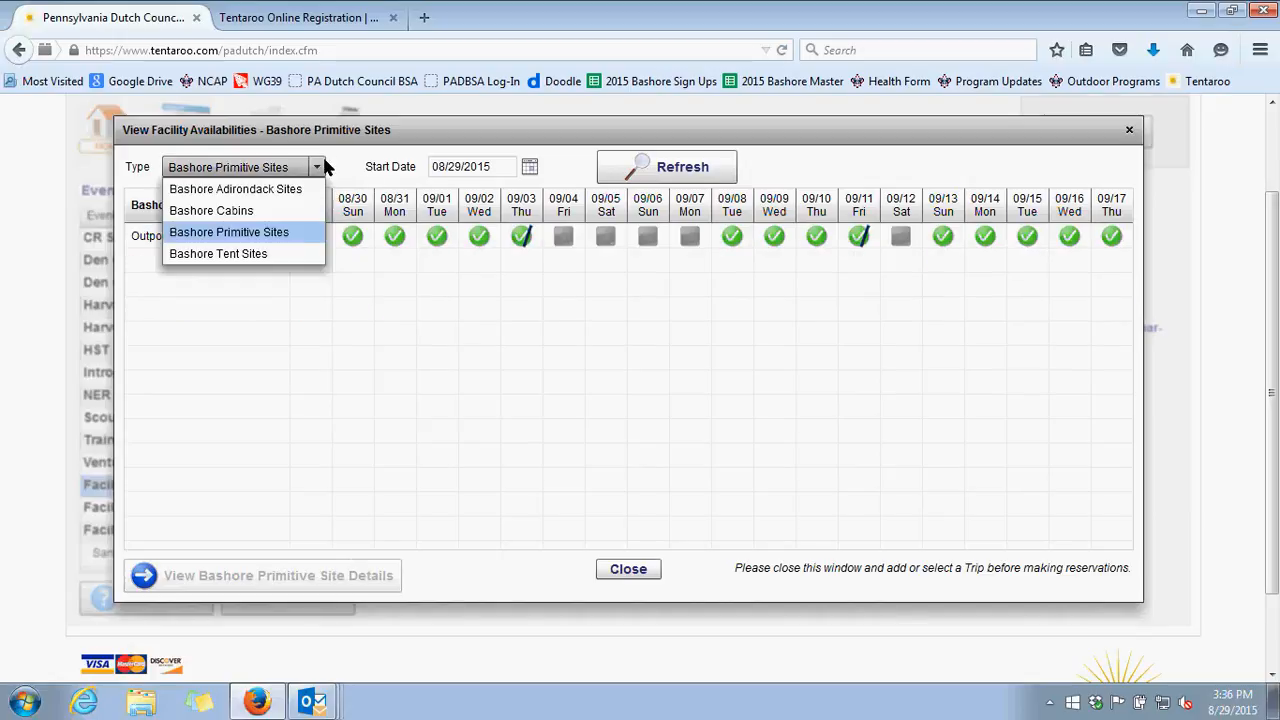
left_click(278, 253)
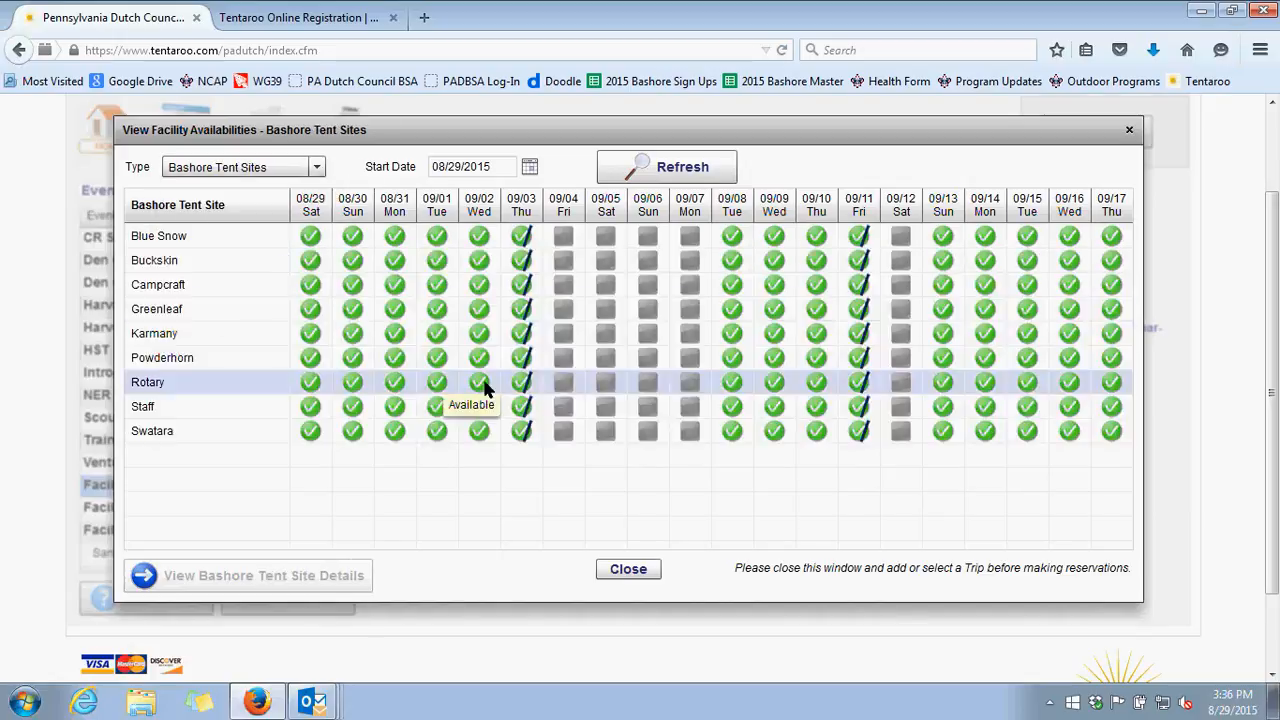
left_click(628, 570)
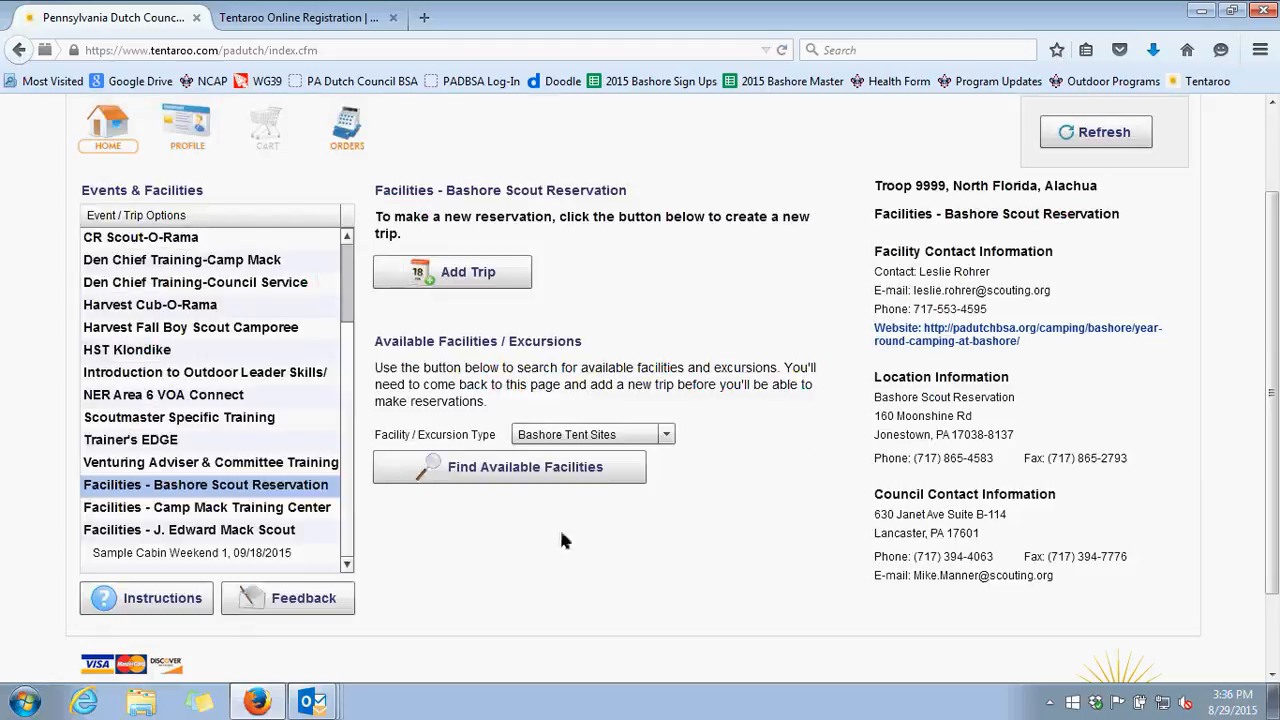
Start a new trip for the J. Edward Mack Scout facilities and name it Sample Cabin Weekend 2
left_click(228, 531)
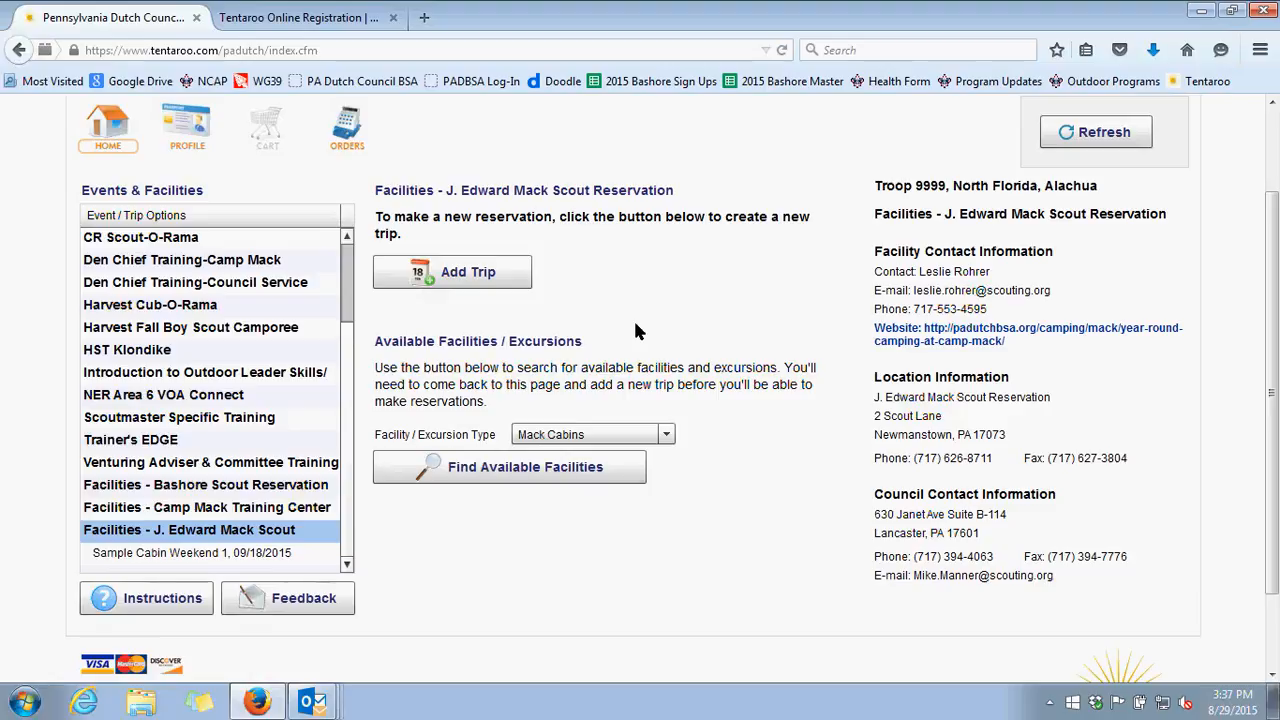
left_click(476, 280)
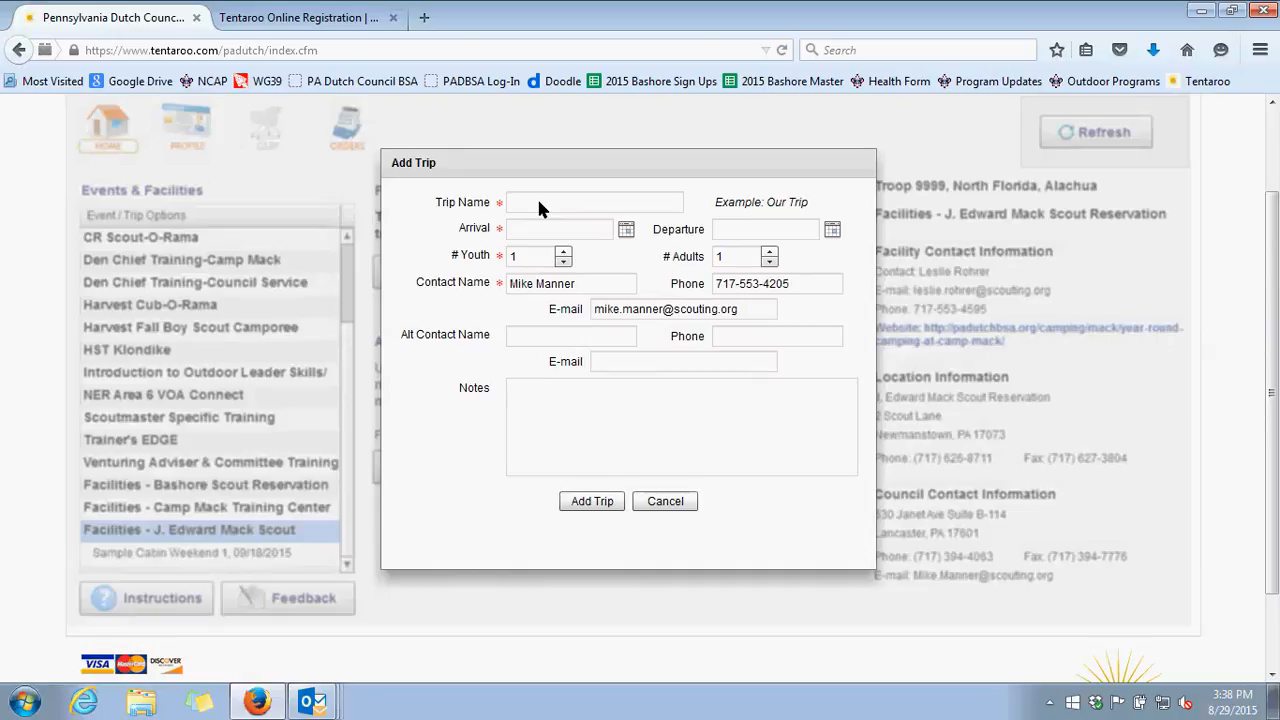
left_click(538, 201)
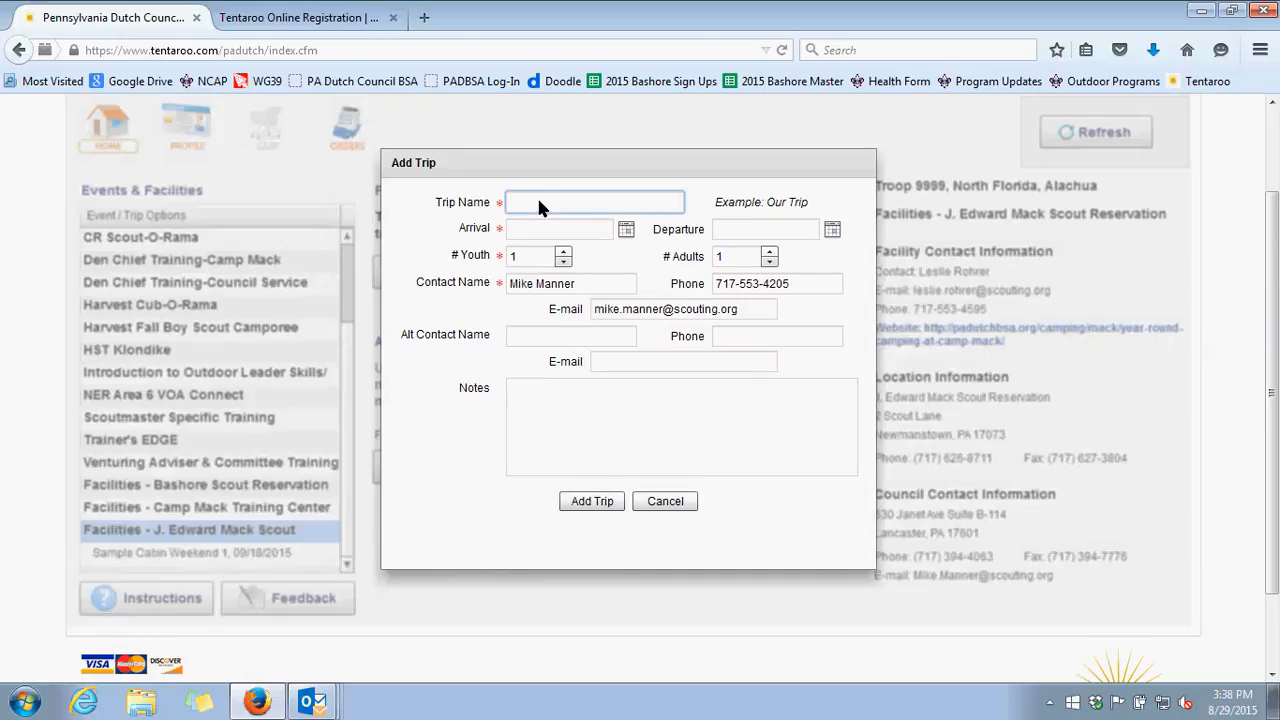
type("Sample Ca")
type("bin Weekend 2")
Set the trip's arrival to 09/18/2015 and its departure to 09/20/2015
left_click(625, 229)
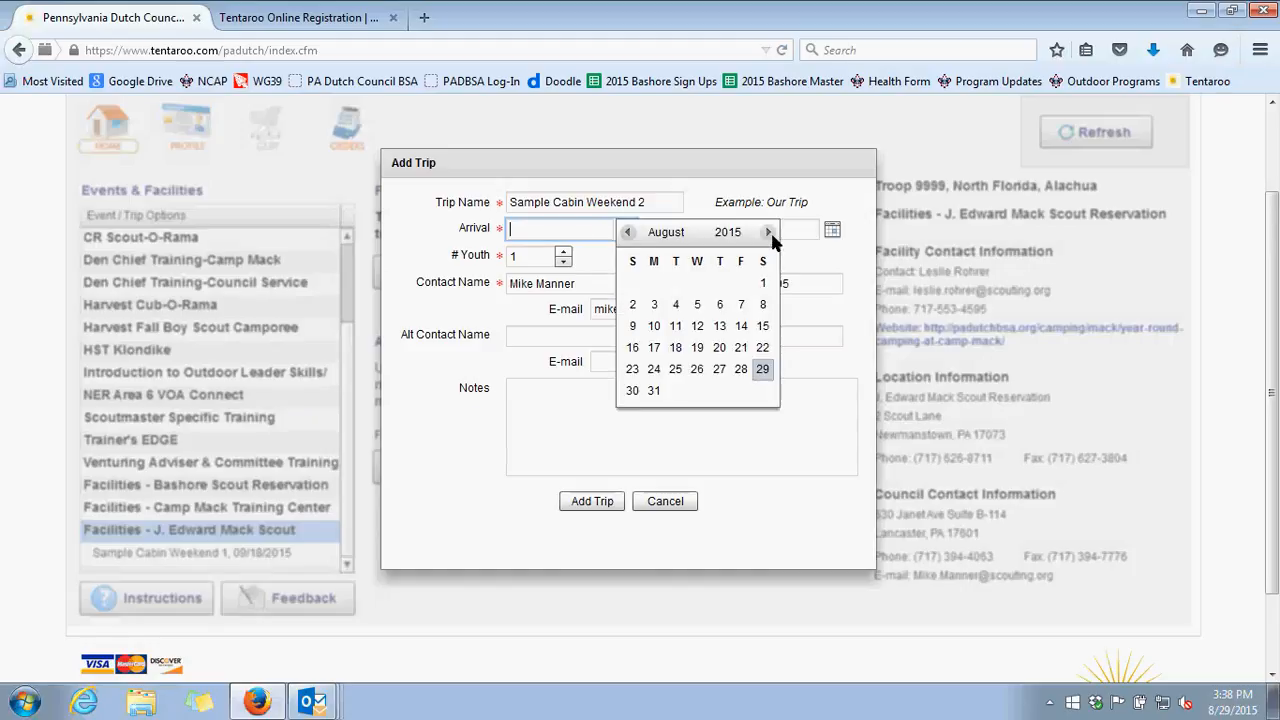
left_click(769, 232)
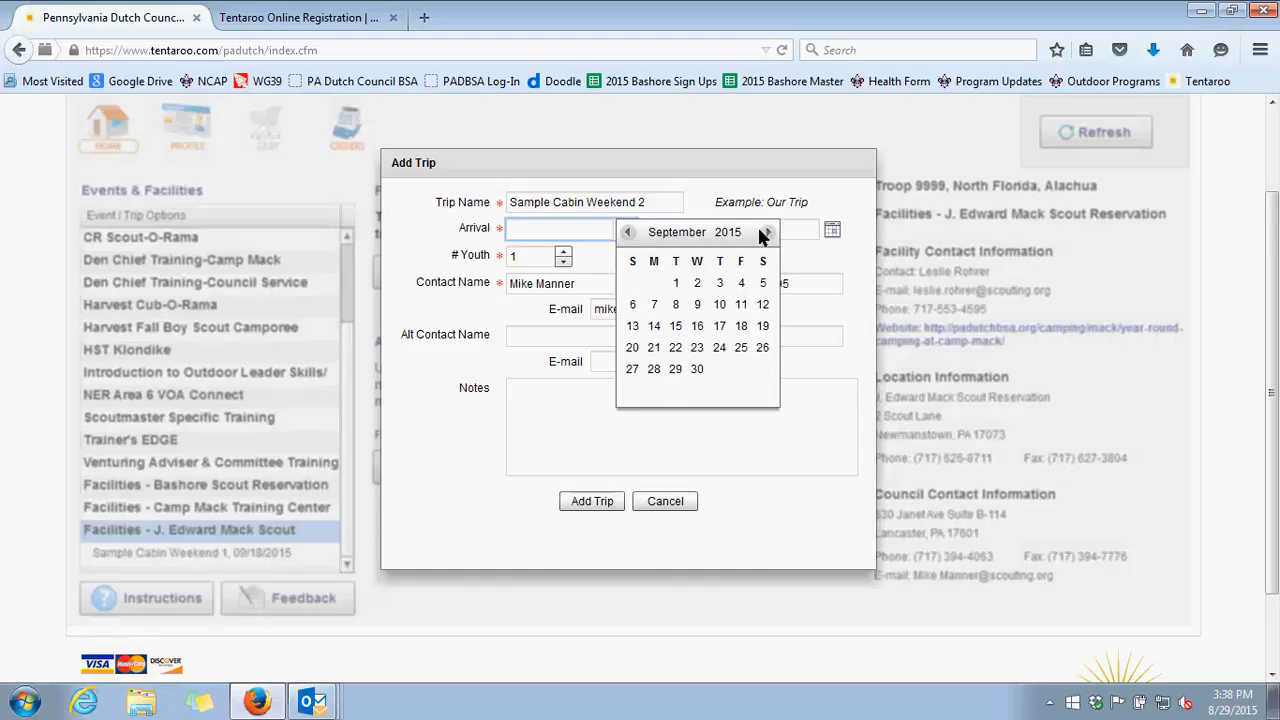
left_click(741, 325)
left_click(832, 230)
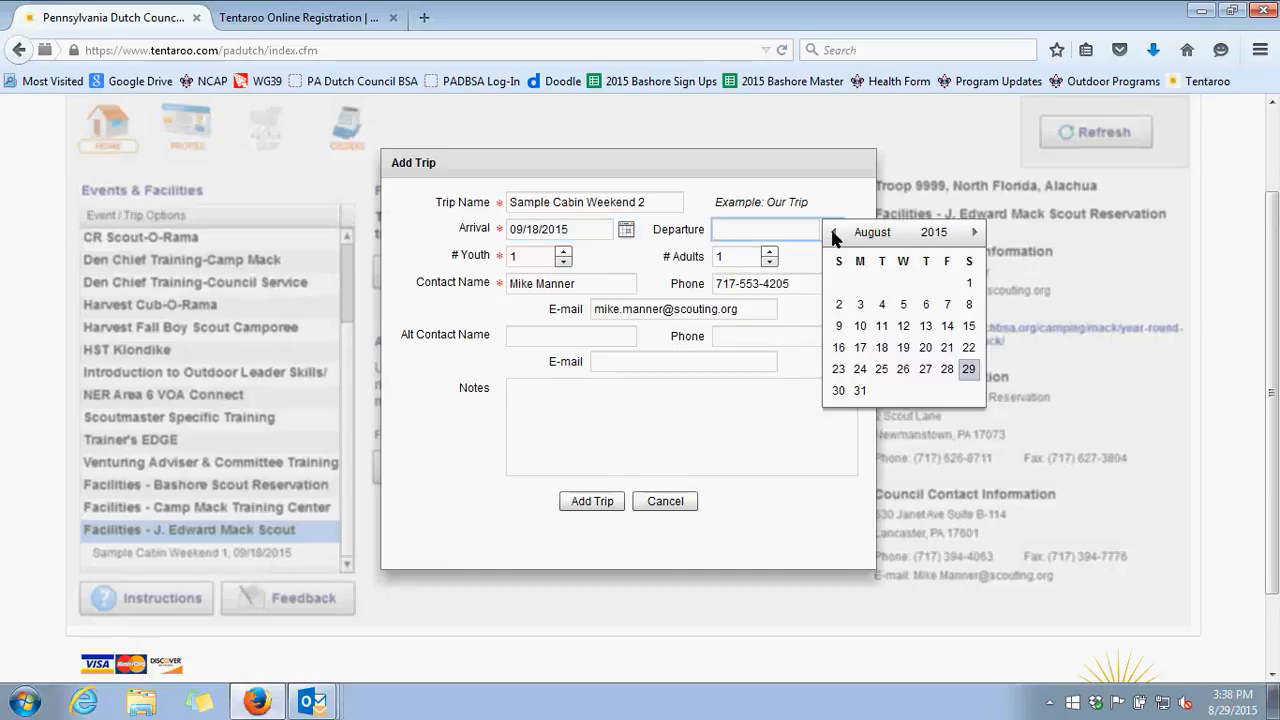
left_click(974, 232)
left_click(838, 347)
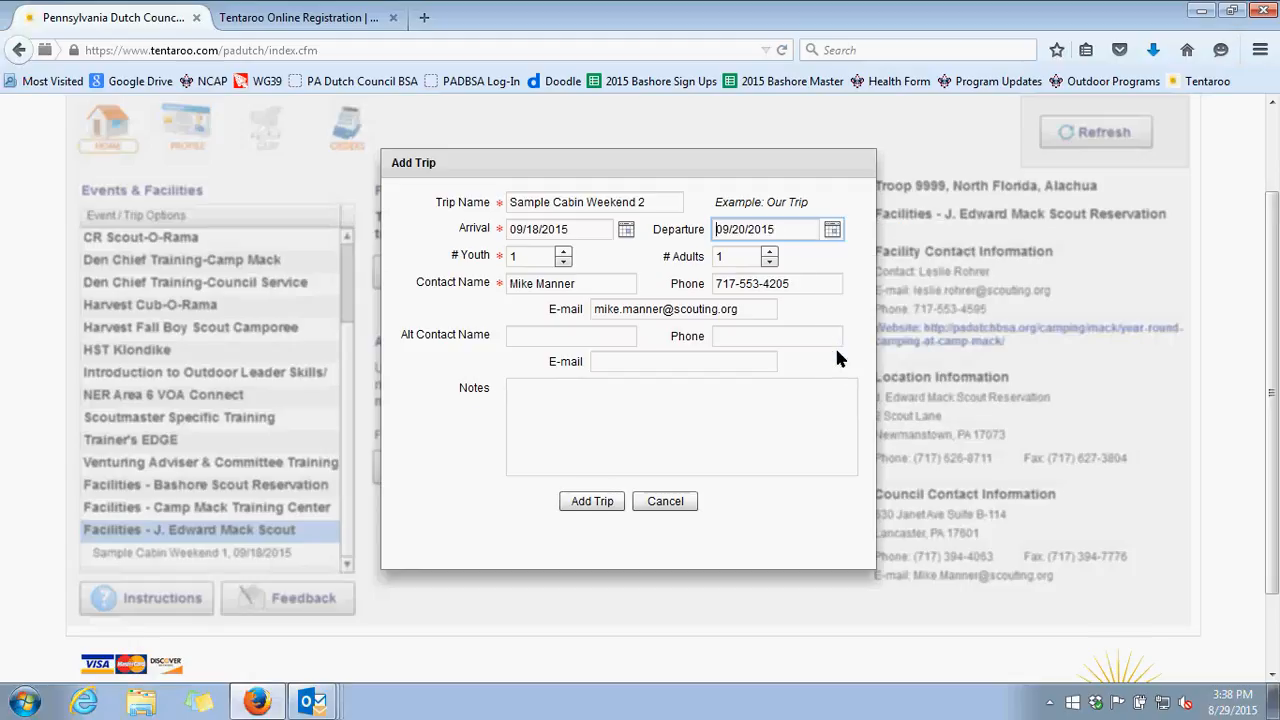
Set the trip's participants to 8 youth and 3 adults
left_click(564, 252)
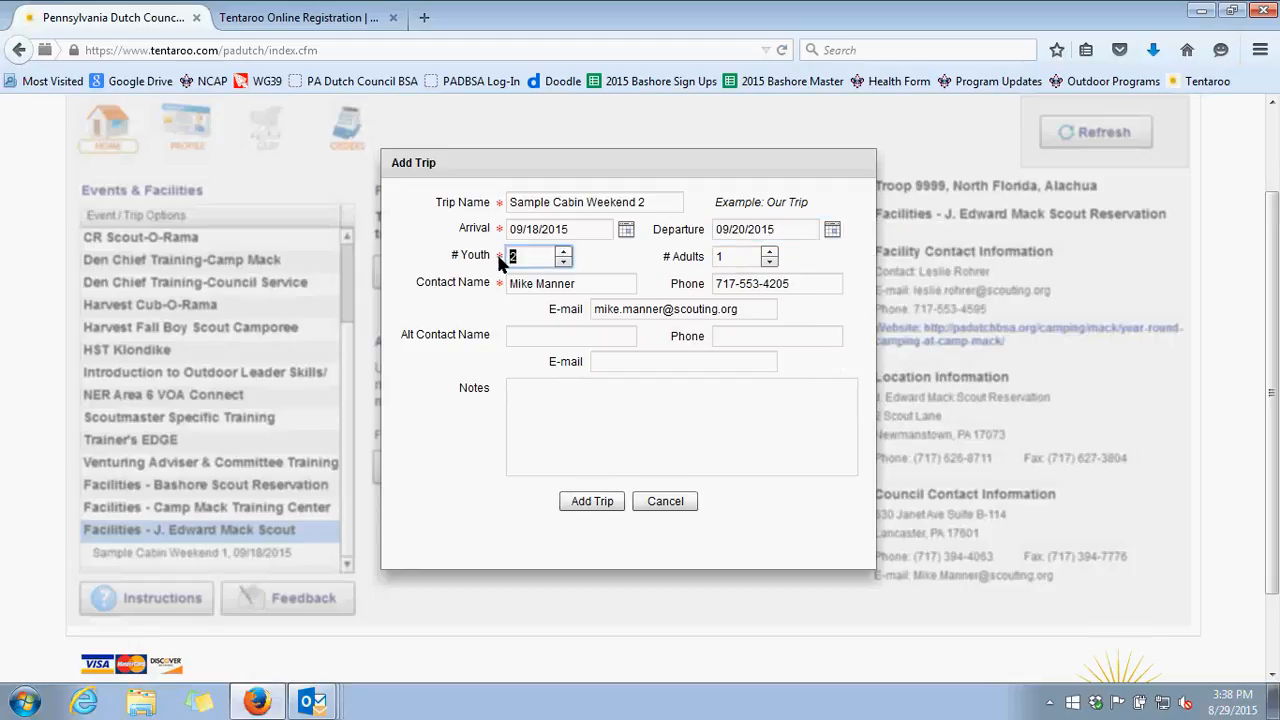
type("8")
left_click(770, 252)
left_click(770, 252)
Enter the alternate contact's full name and e-mail address for the trip
left_click(563, 338)
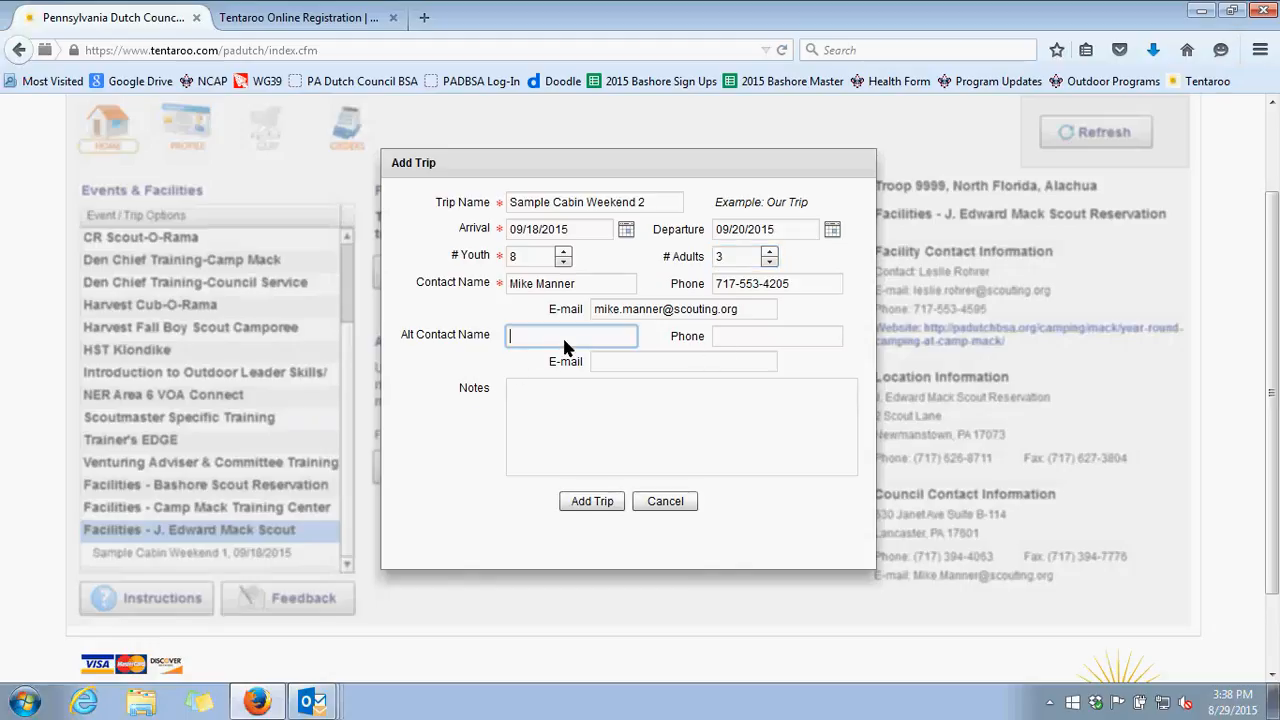
left_click(617, 363)
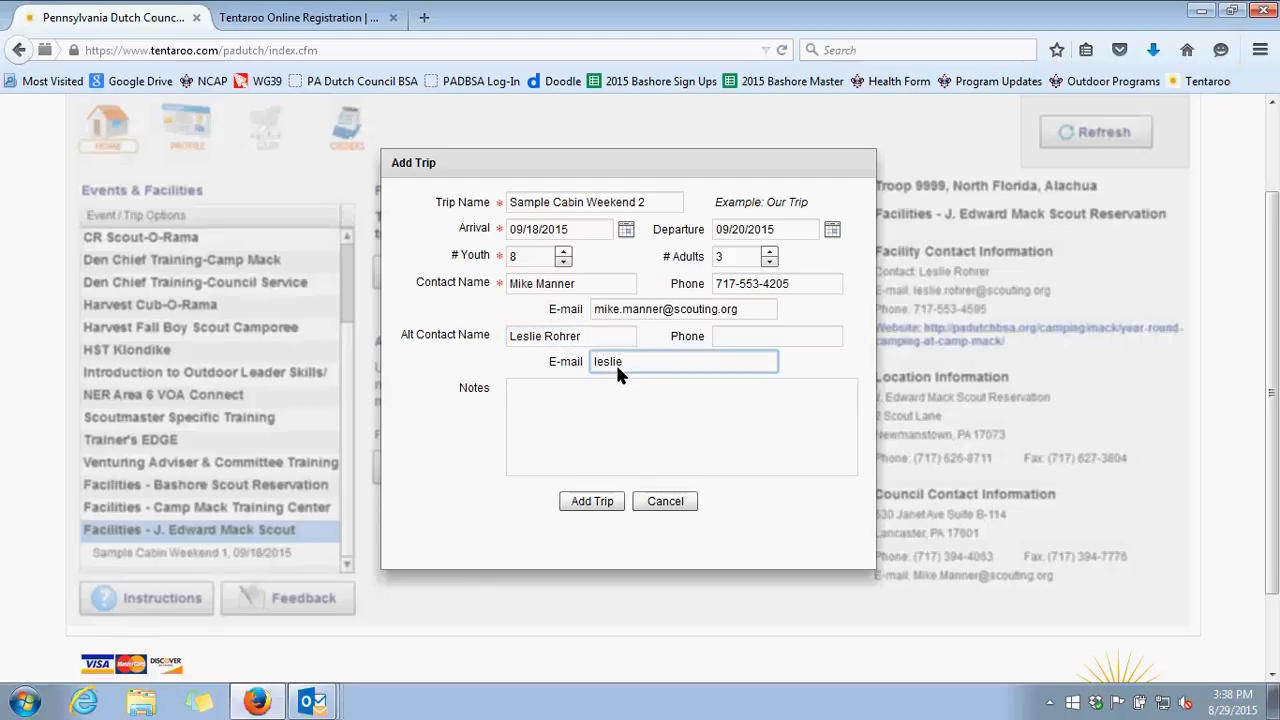
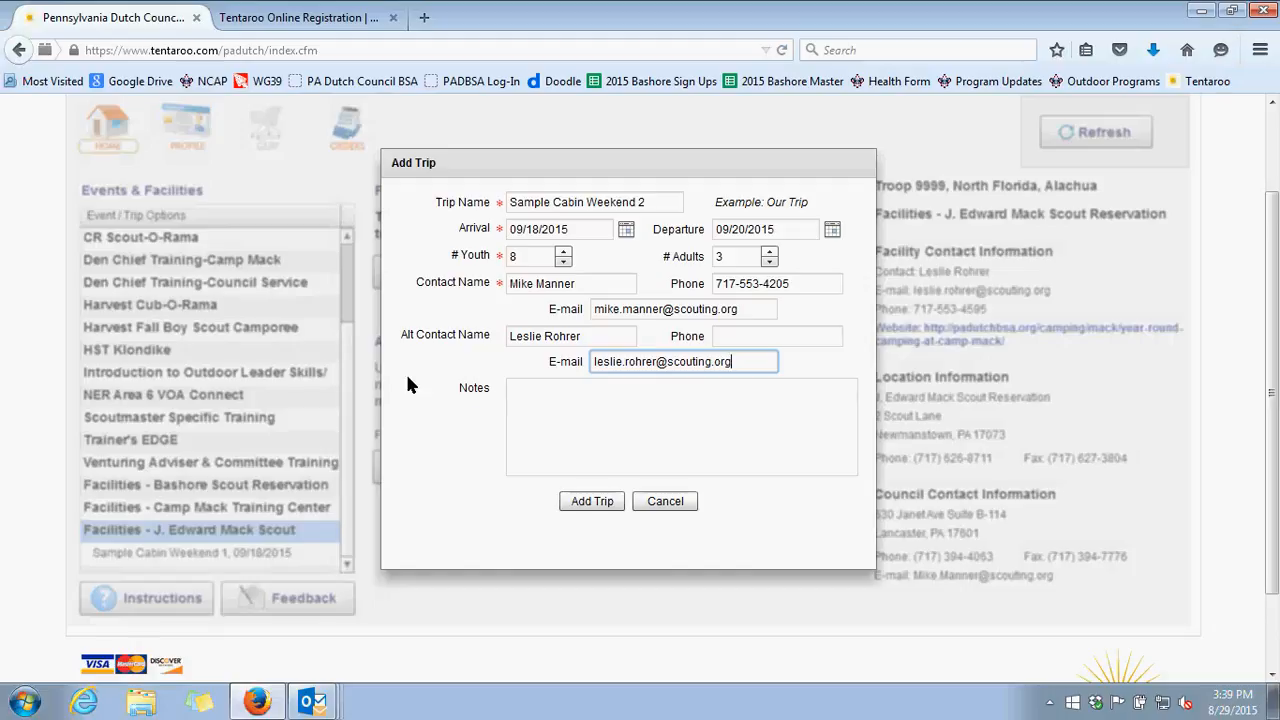
Enter Test Test Test as the trip notes and add the trip
left_click(553, 449)
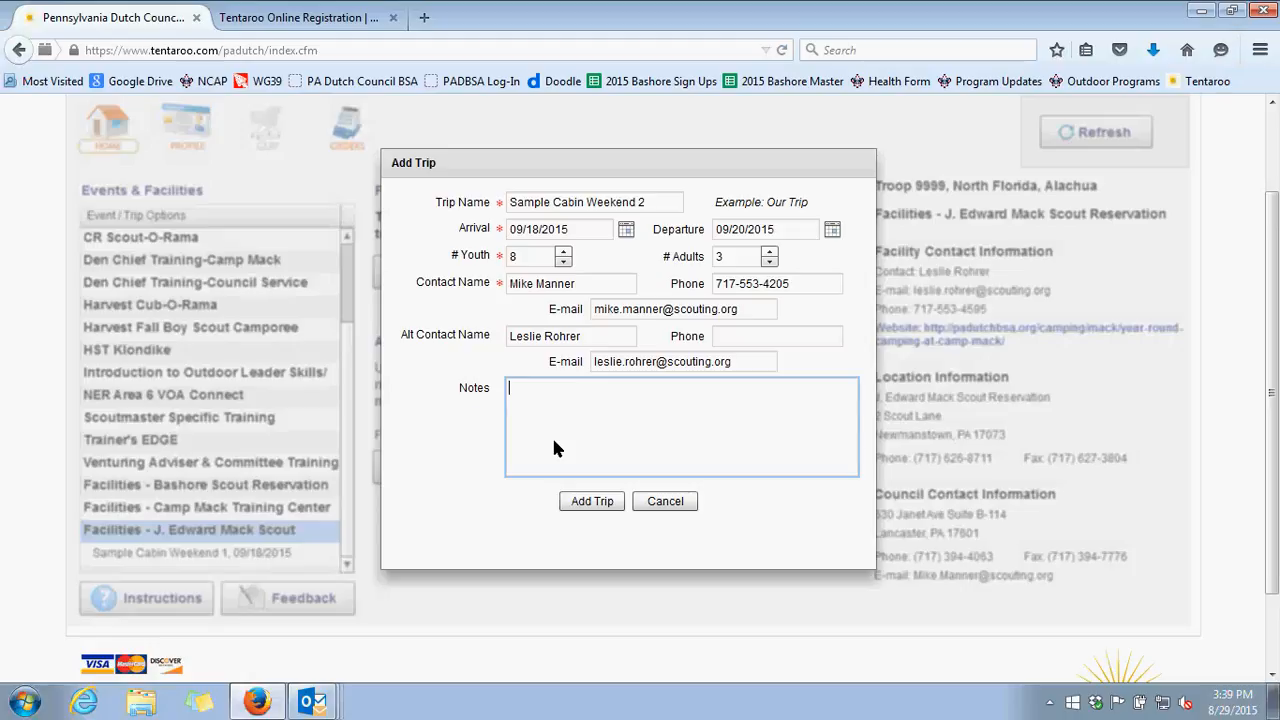
type("Test Test Test")
left_click(594, 504)
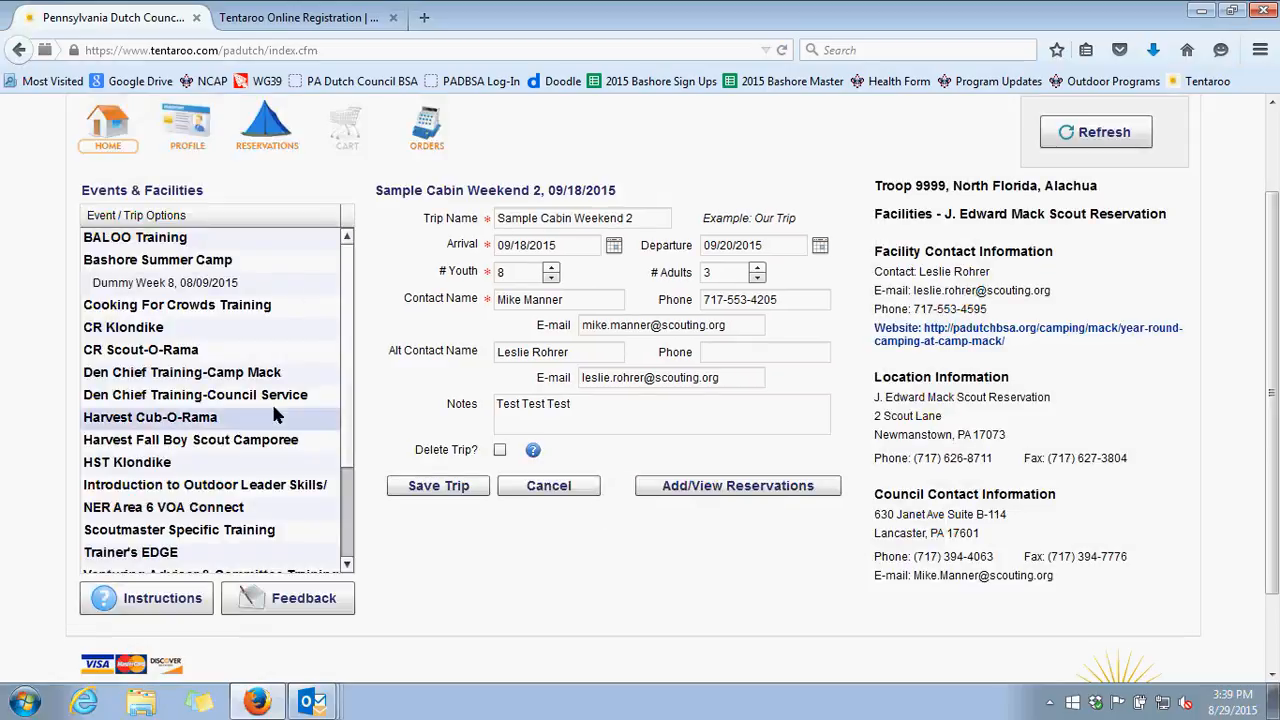
Find Sample Cabin Weekend 2 in the trip list, mark the trip for deletion and clear the mark again
scroll(351, 395, "down", 1)
scroll(351, 395, "down", 3)
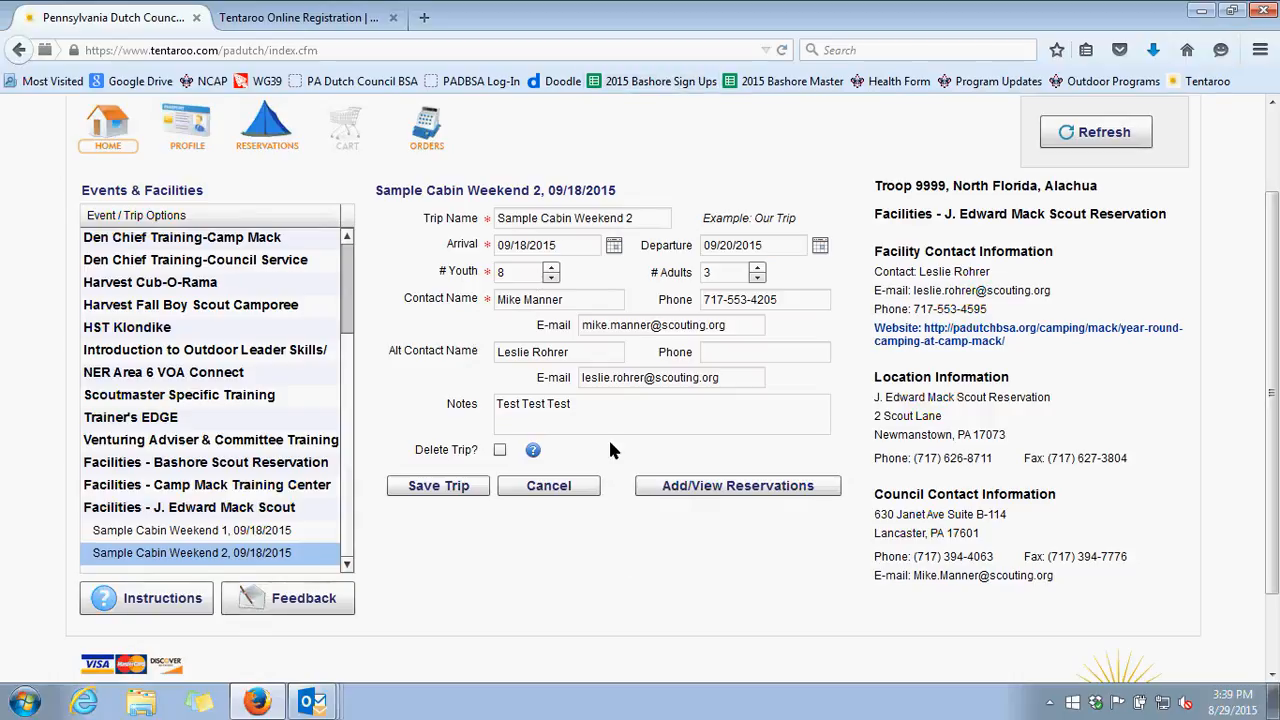
left_click(500, 451)
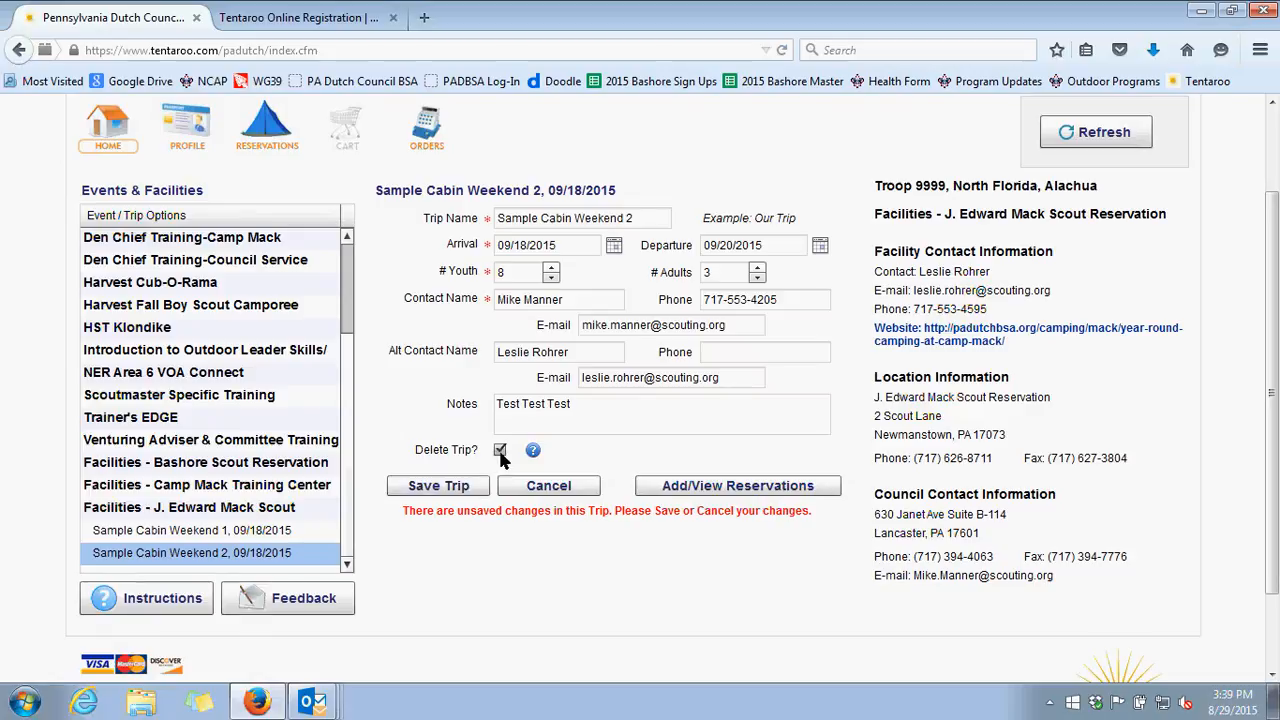
left_click(500, 450)
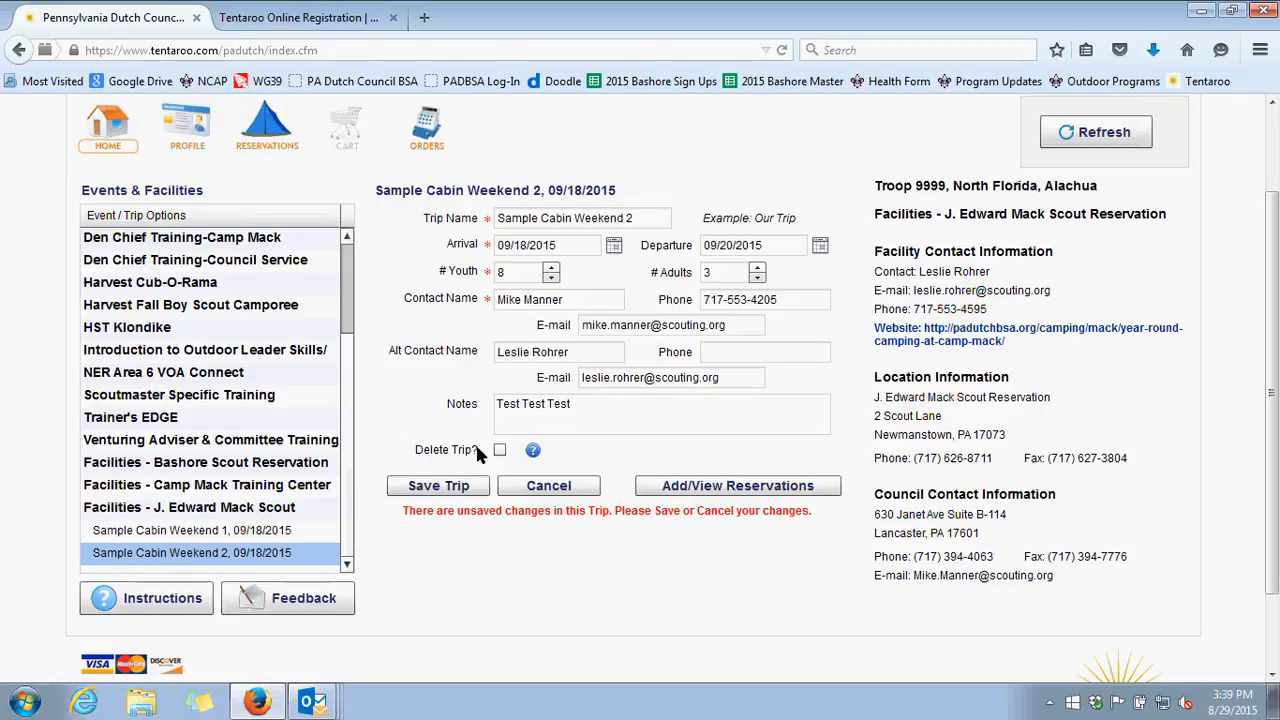
Add a Mack Cabins reservation to the trip and open Espenshade Lodge from its 09/18 availability
left_click(700, 488)
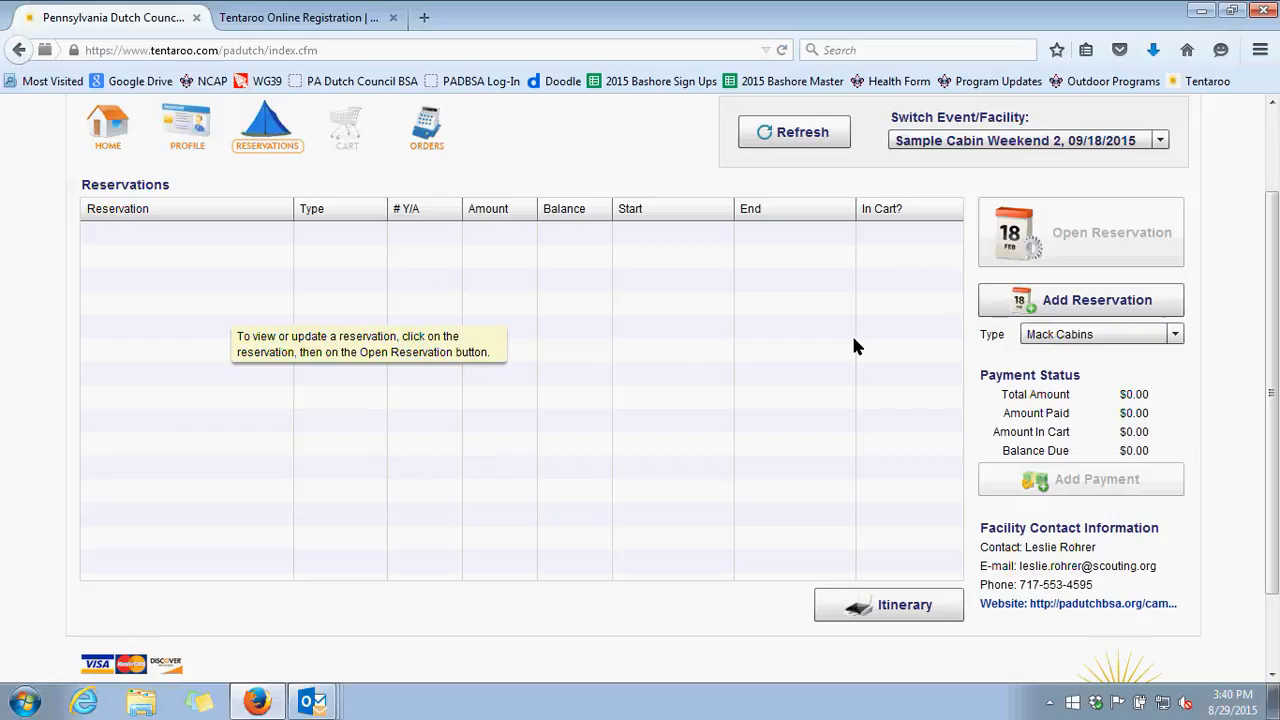
left_click(1085, 308)
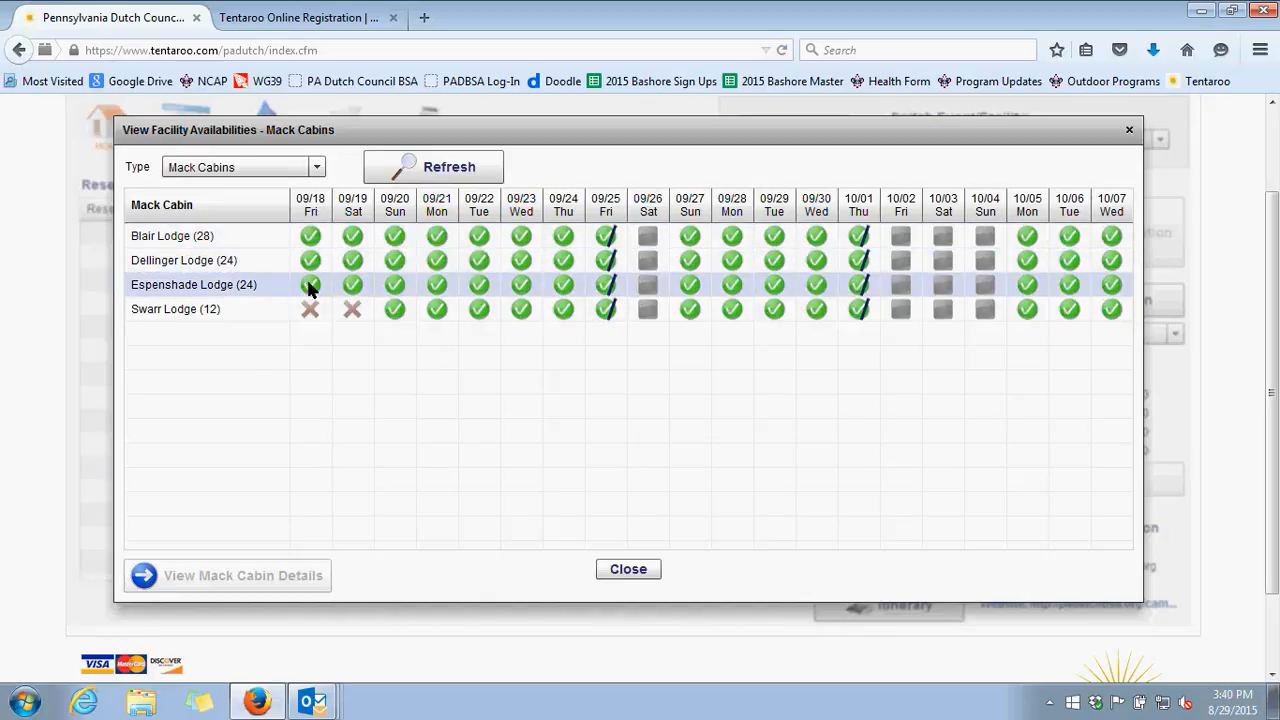
mouse_move(303, 311)
mouse_move(313, 289)
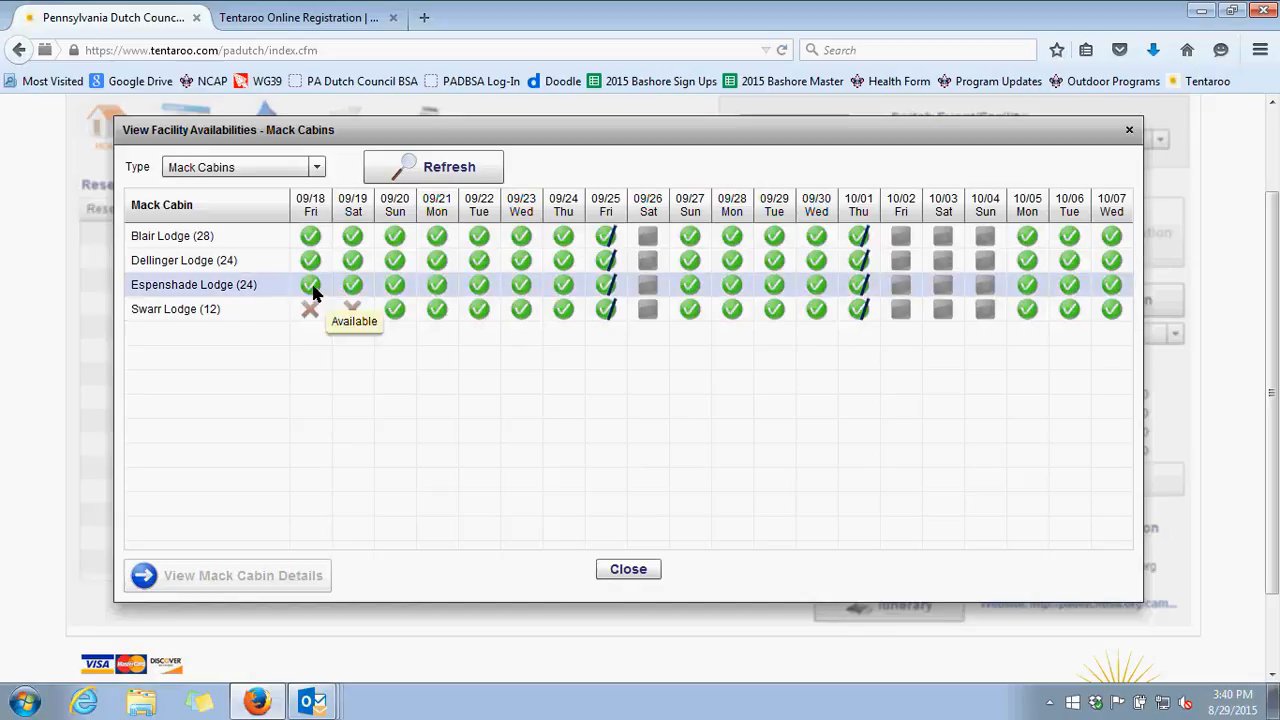
double_click(313, 289)
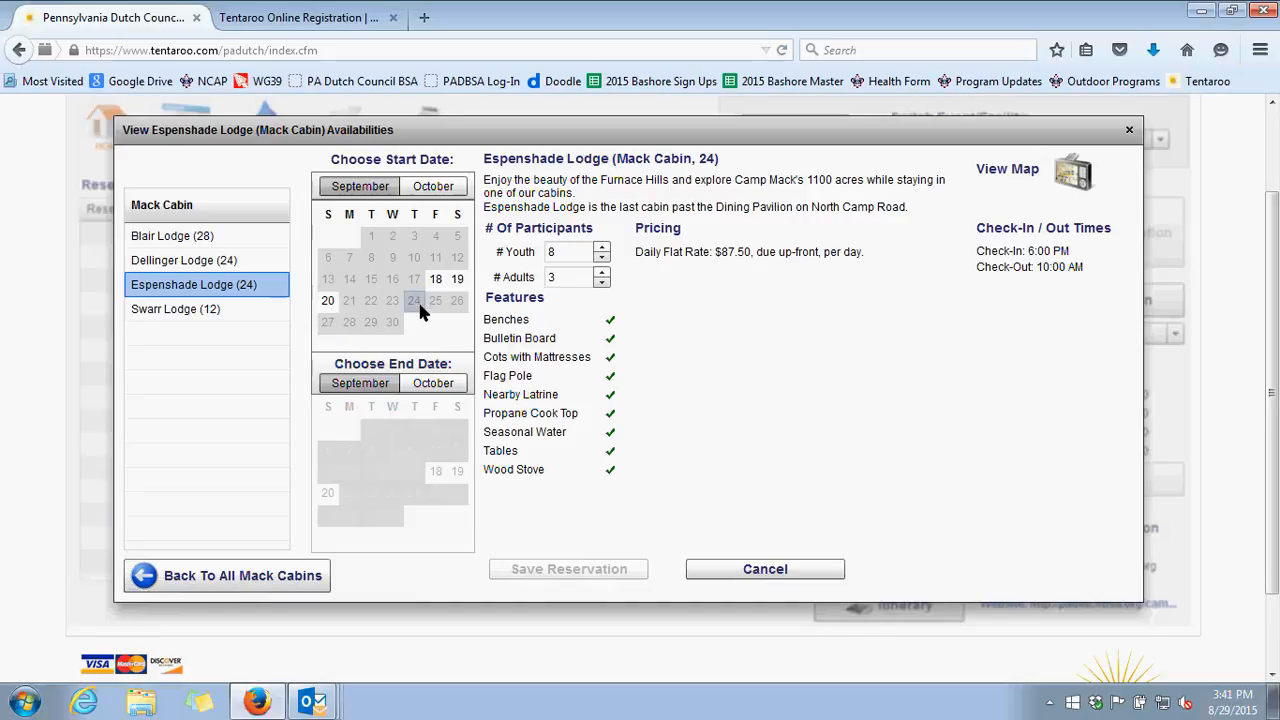
Save an Espenshade Lodge reservation for September 18 to 20 and open the cart
left_click(436, 280)
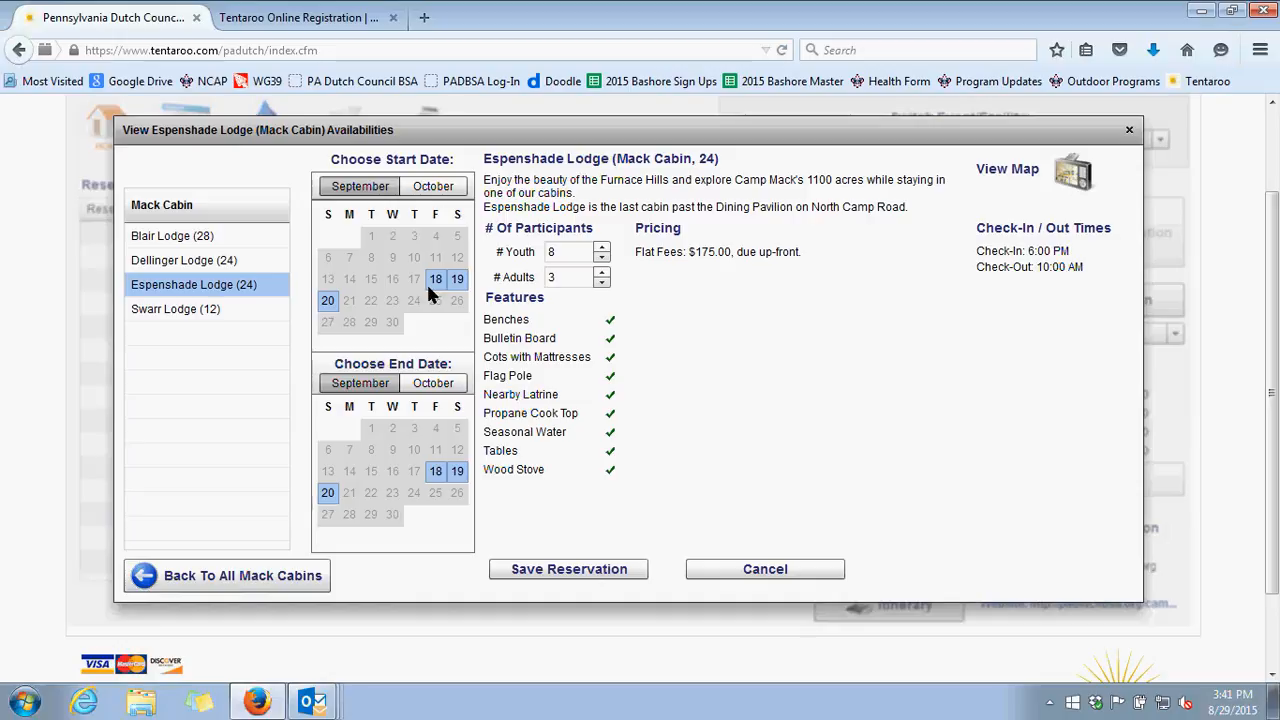
left_click(571, 569)
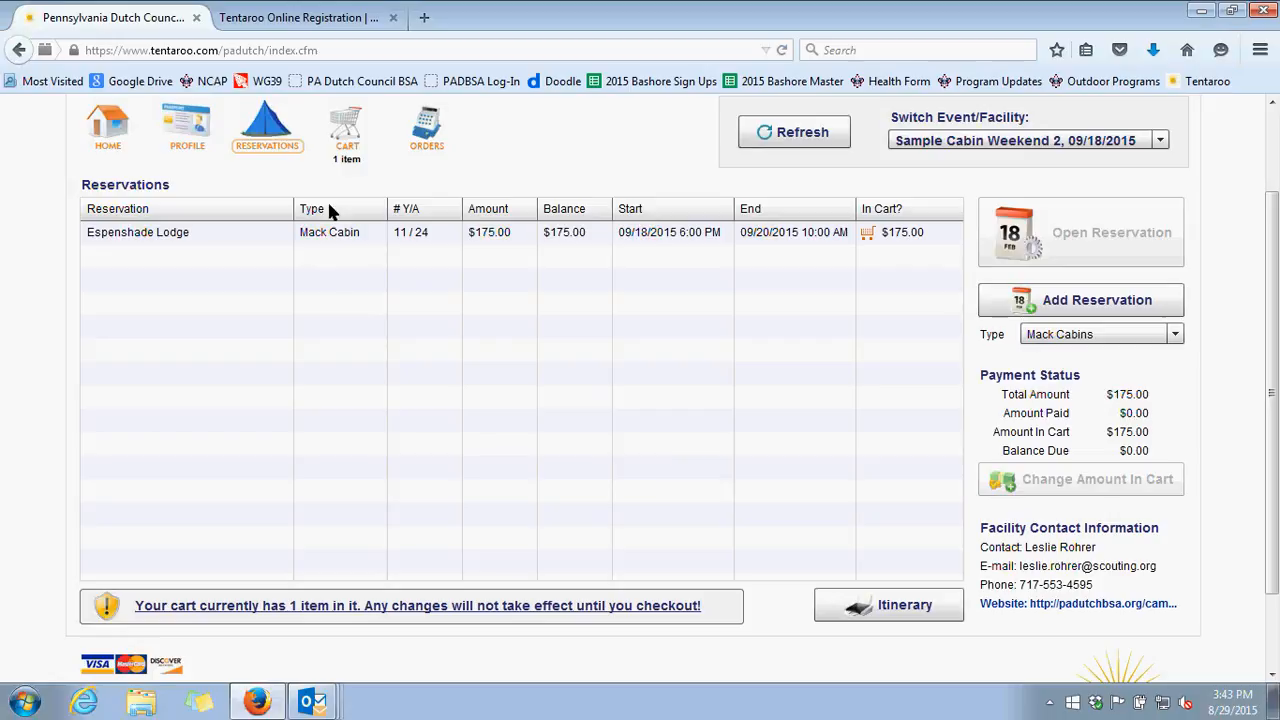
left_click(350, 124)
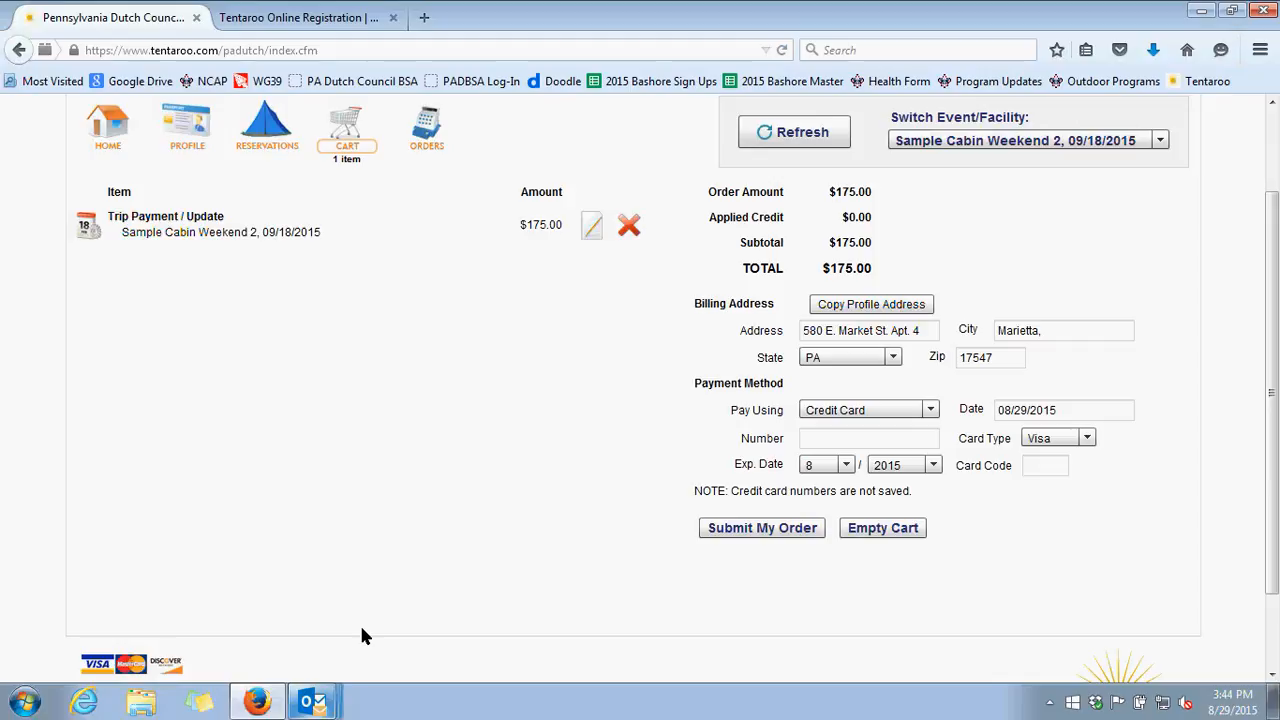
Switch to Outlook and review the receipt and trip notification e-mails for Sample Cabin Weekend 1
key("alt+Tab")
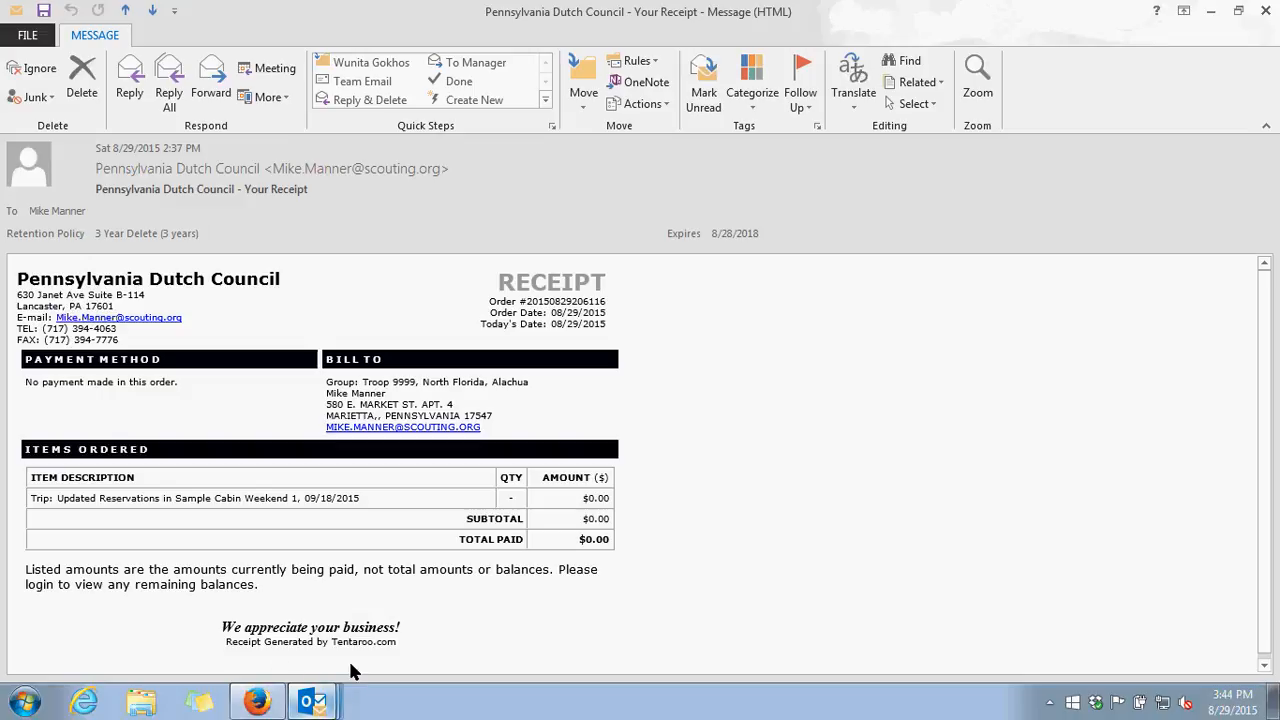
key("ctrl+period")
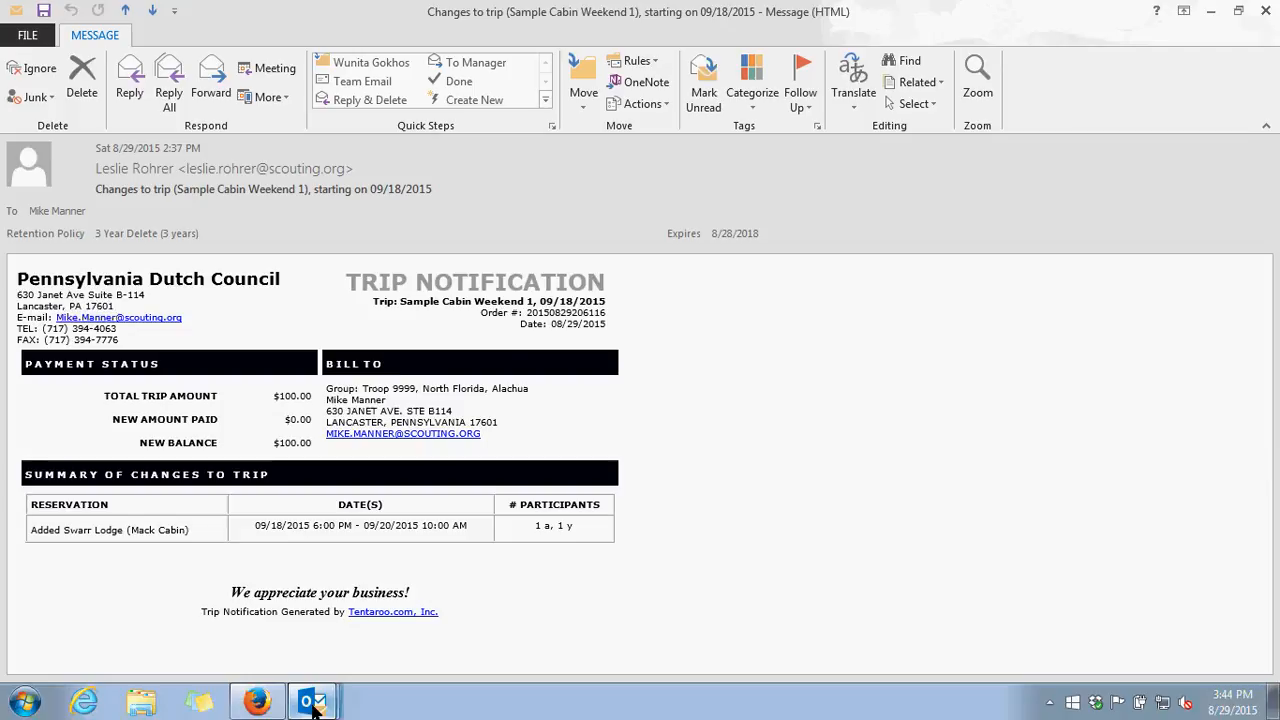
left_click(347, 634)
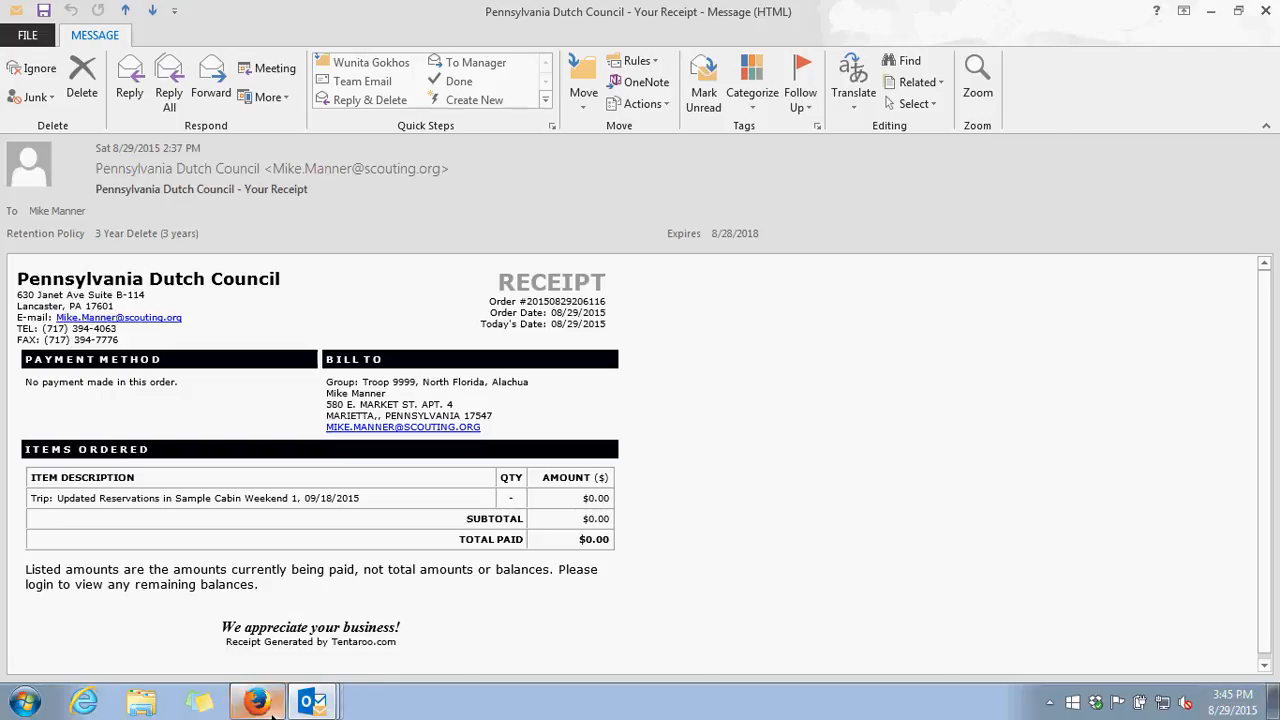
Switch back to Tentaroo in Firefox, open the Sample Cabin Weekend 1 trip and save it with 11 youth
left_click(288, 646)
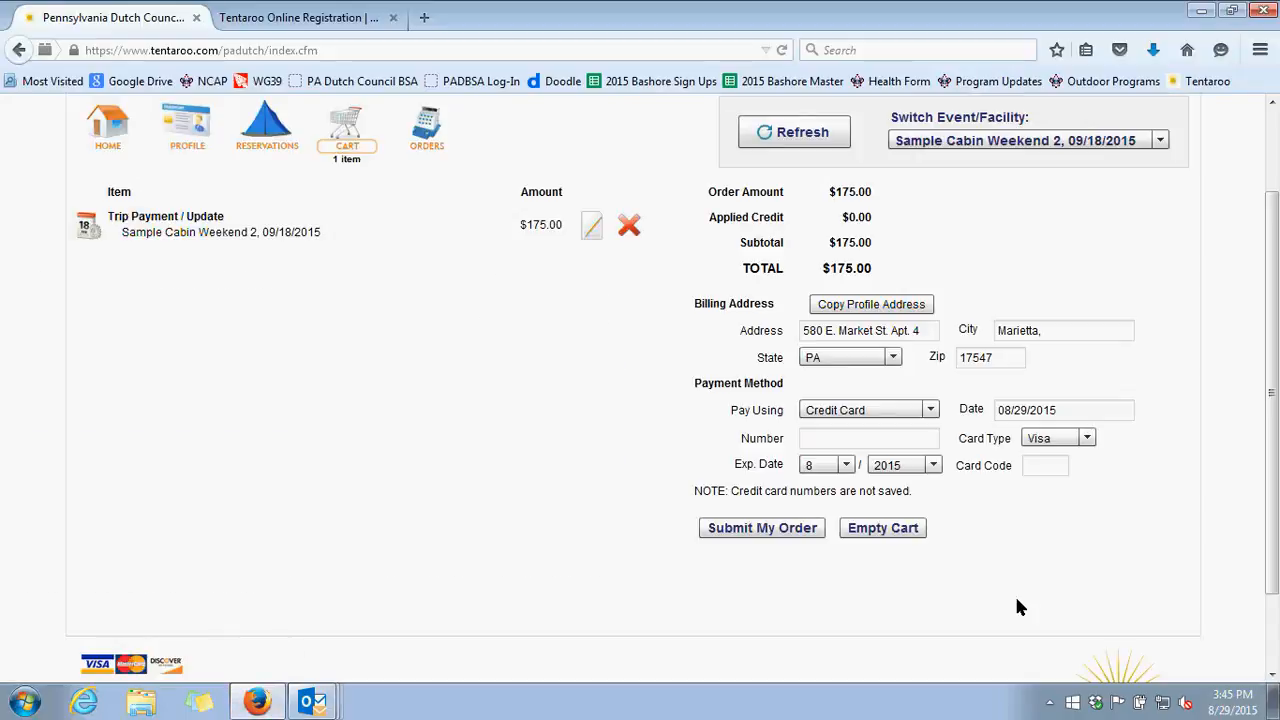
scroll(1045, 615, "up", 2)
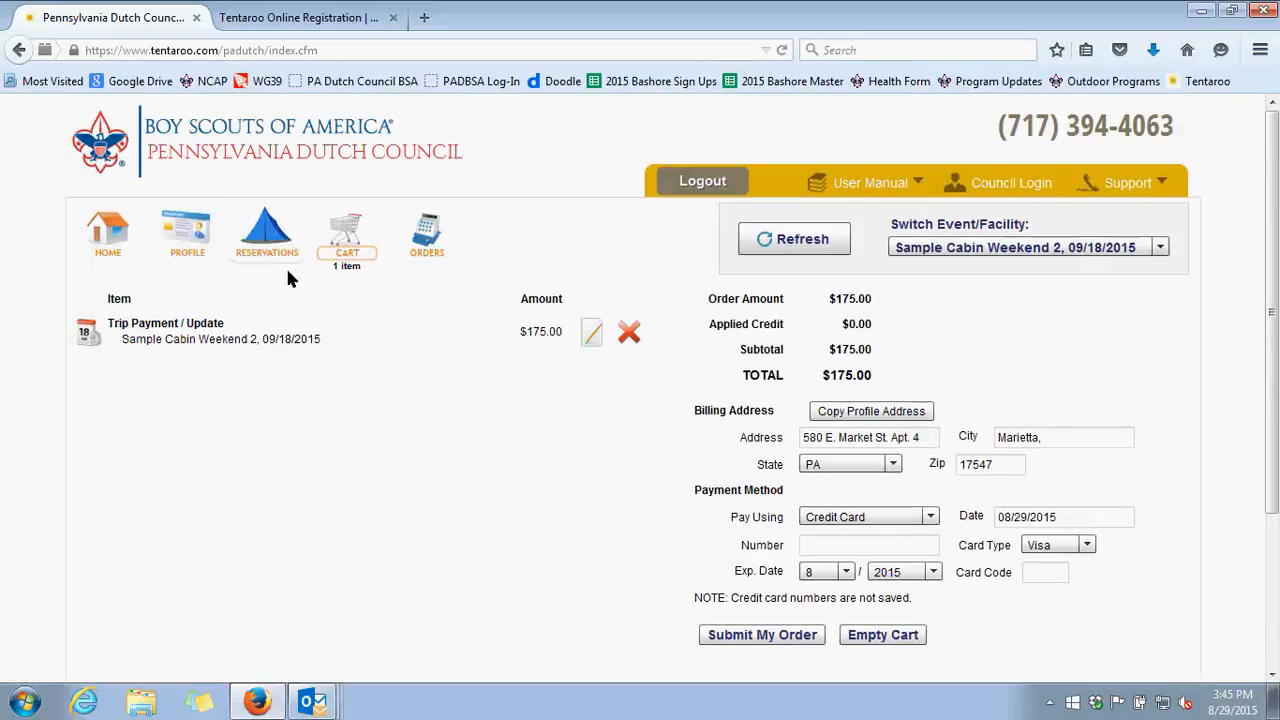
left_click(110, 217)
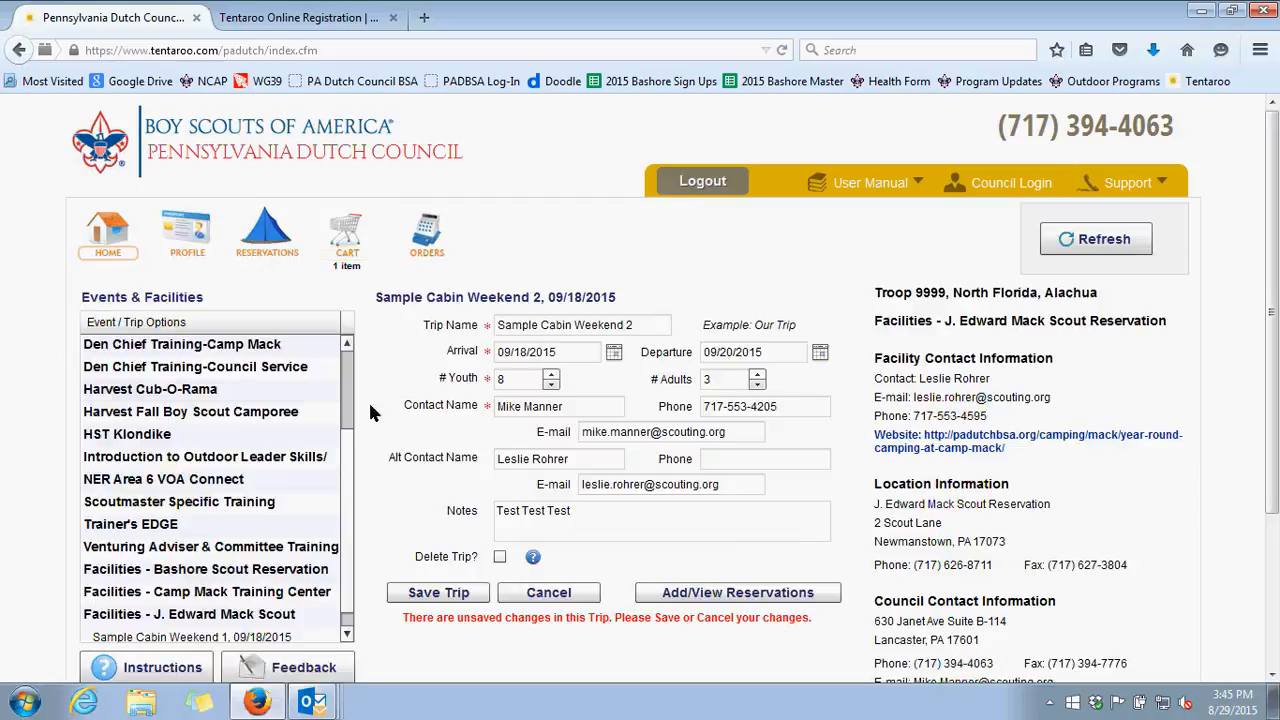
scroll(338, 465, "down", 1)
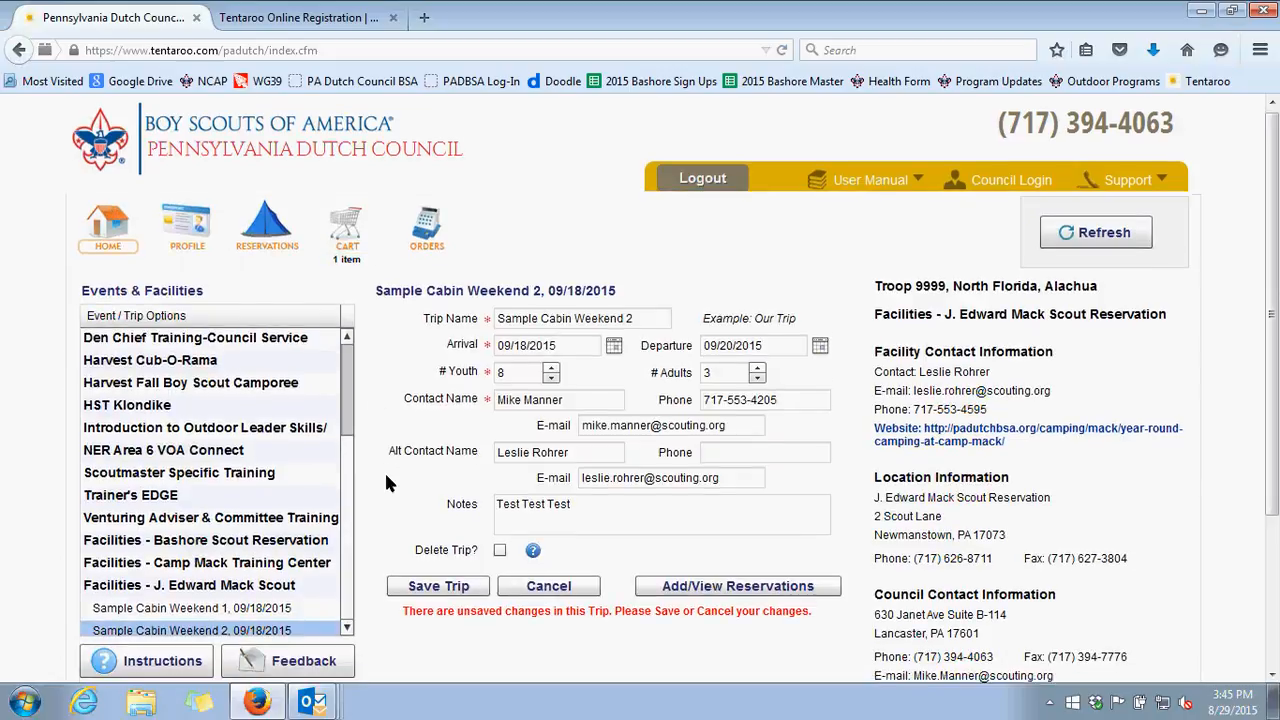
scroll(409, 563, "down", 2)
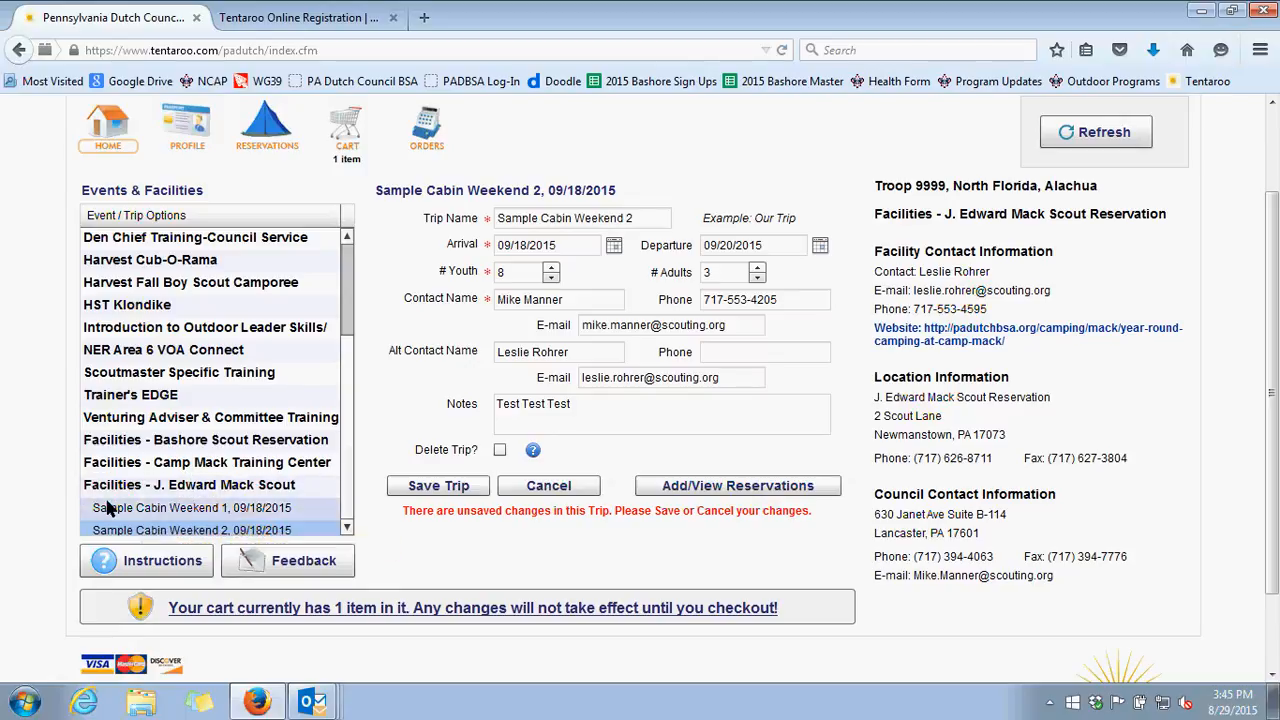
left_click(143, 509)
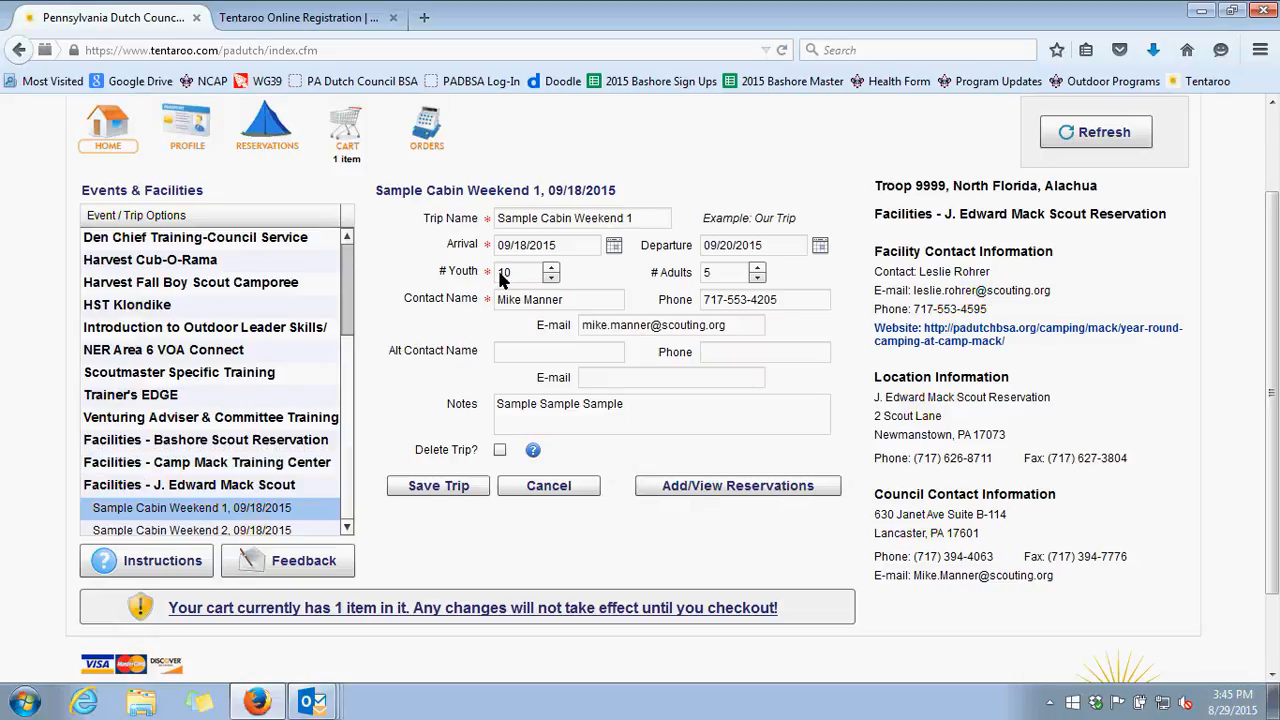
left_click(551, 266)
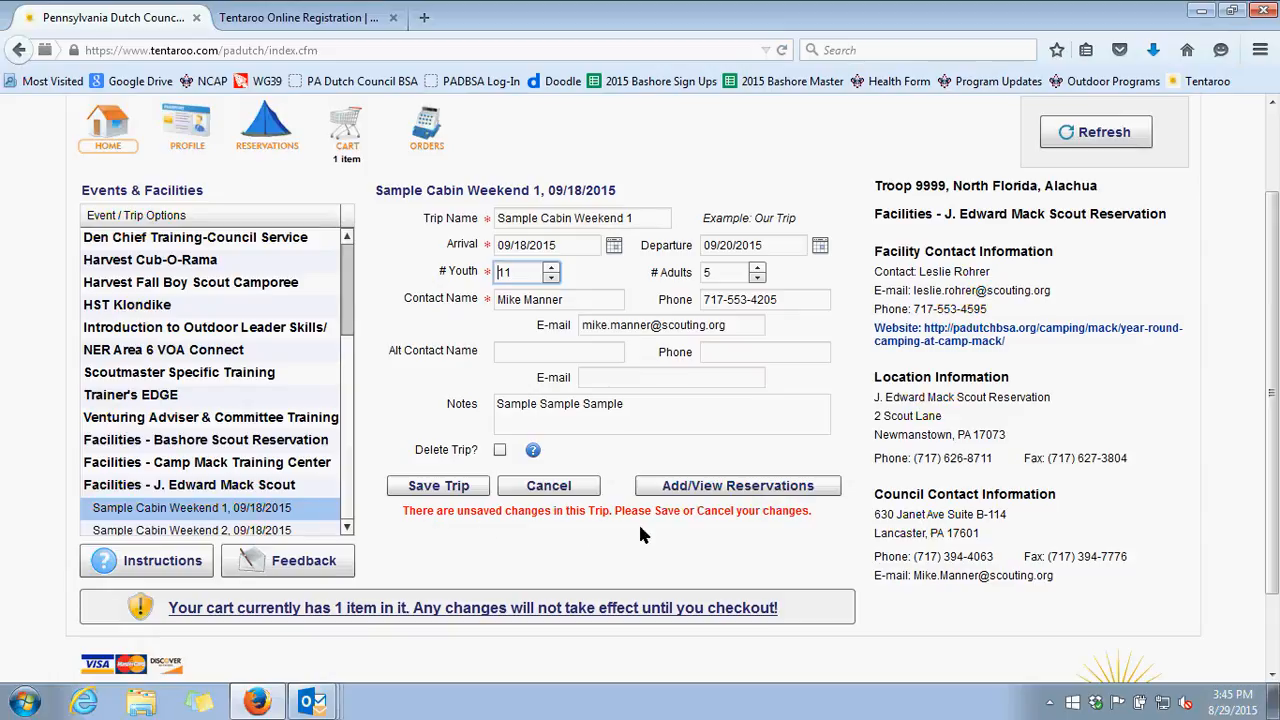
left_click(417, 488)
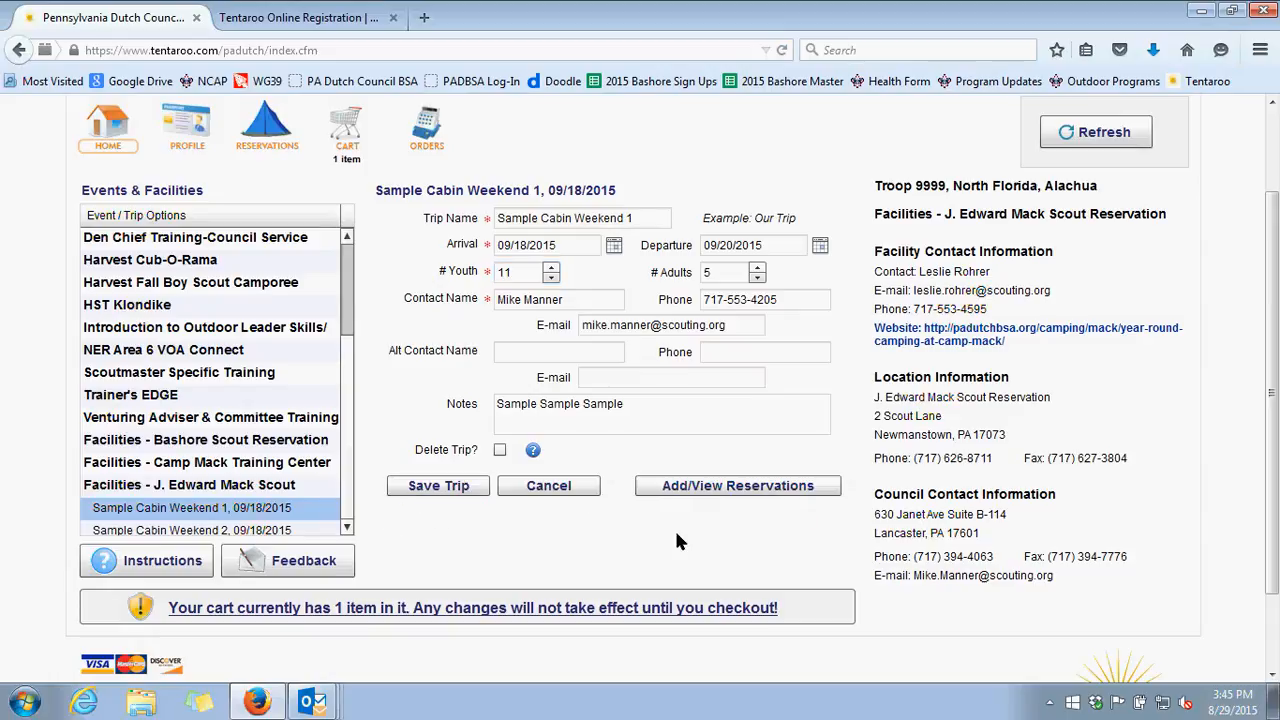
Open the trip's Swarr Lodge reservation and try to save it with 10 youth and 5 adults
left_click(758, 490)
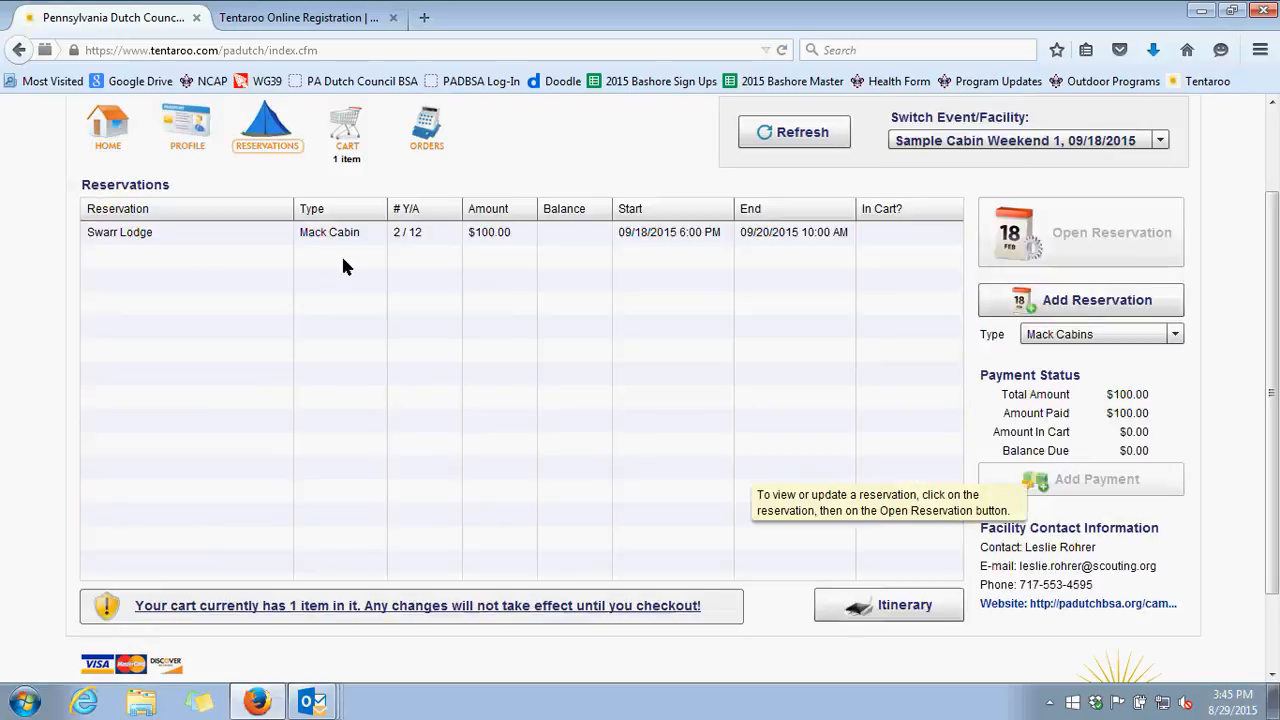
left_click(369, 232)
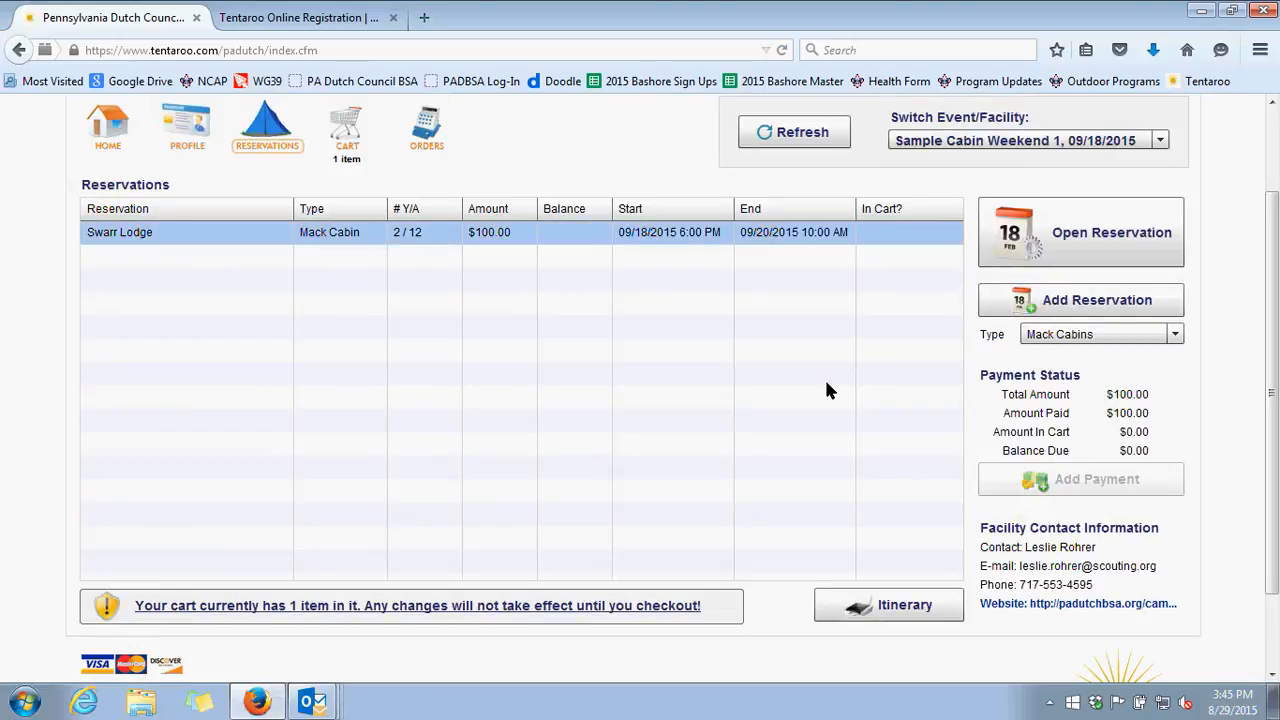
left_click(1108, 242)
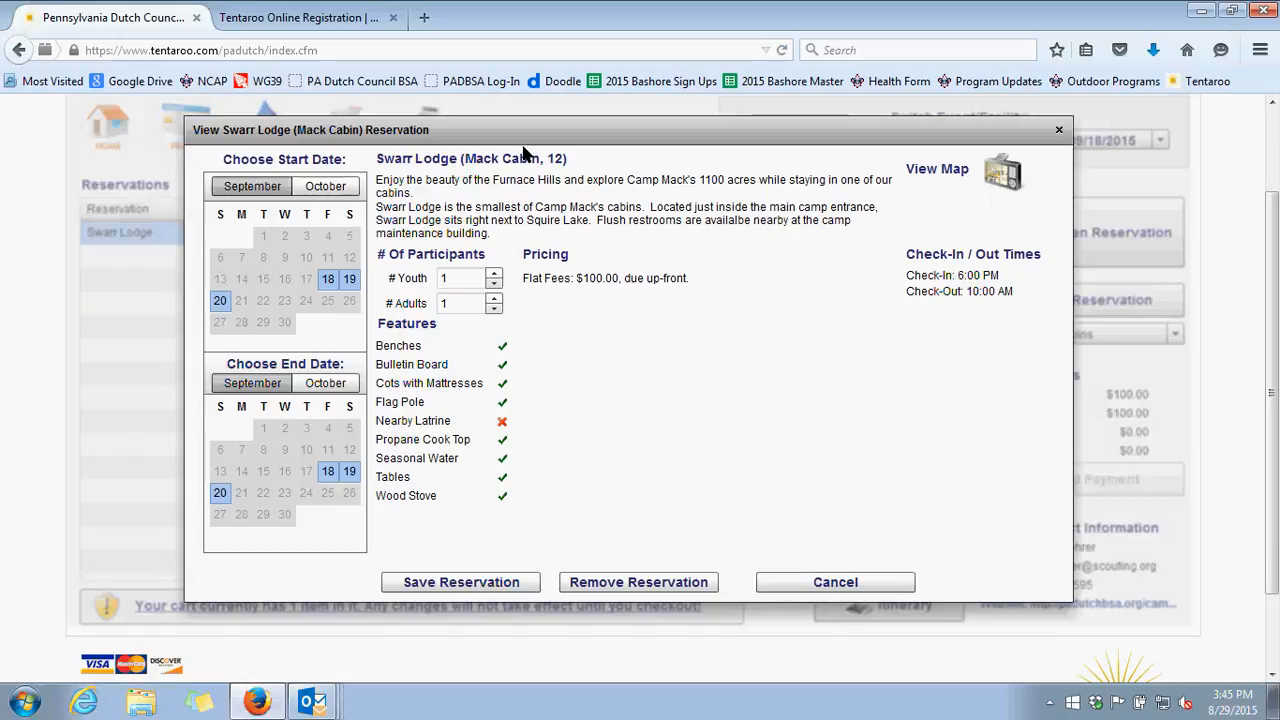
left_click(457, 280)
left_click(455, 306)
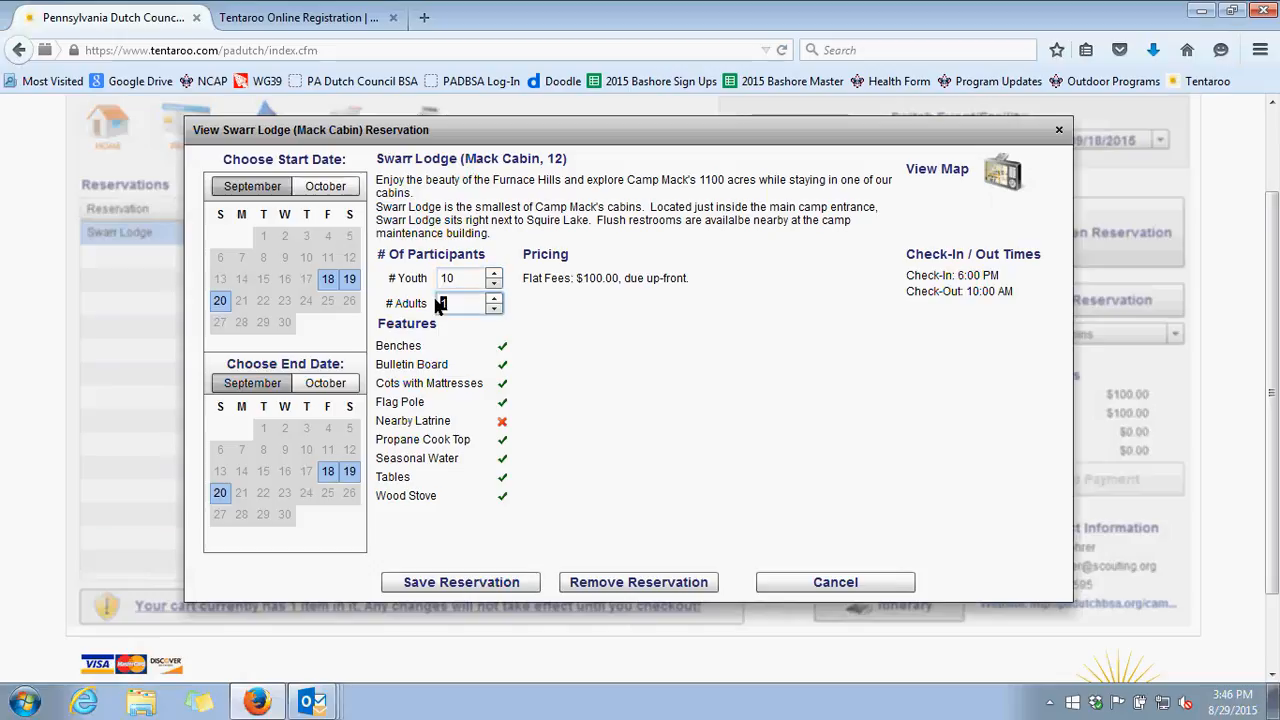
key("BackSpace")
type("5")
left_click(466, 584)
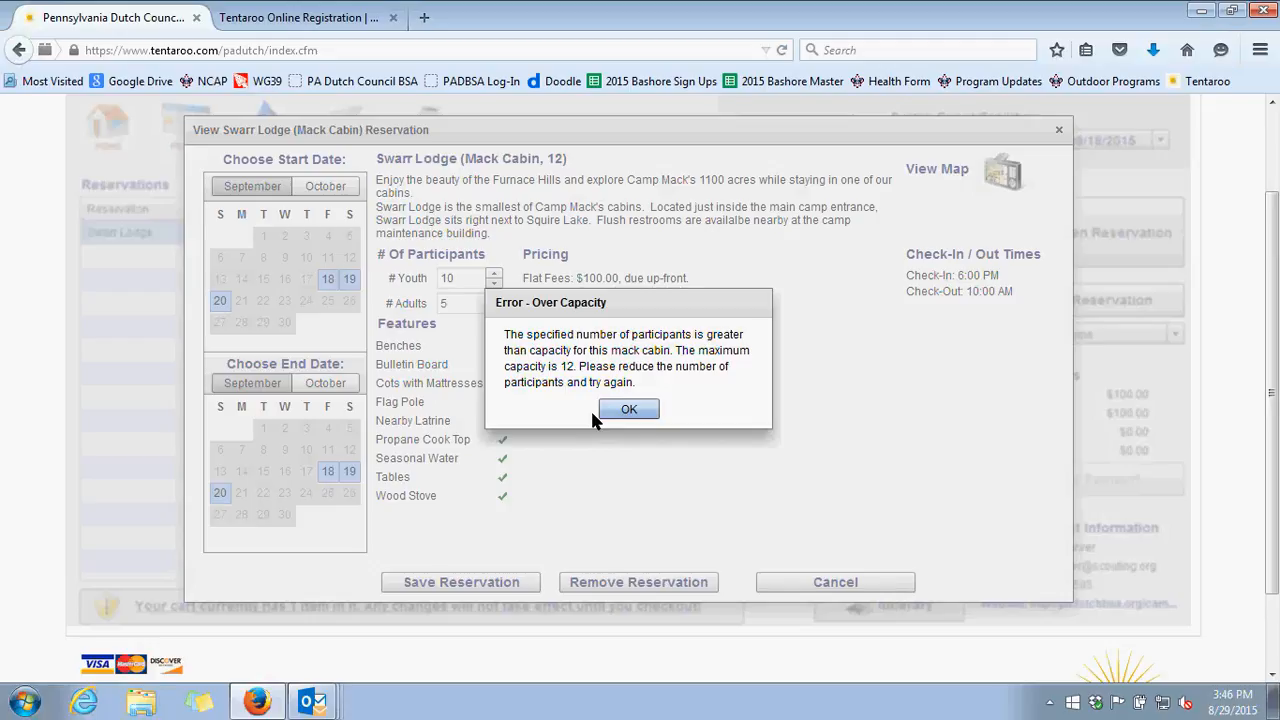
left_click(625, 411)
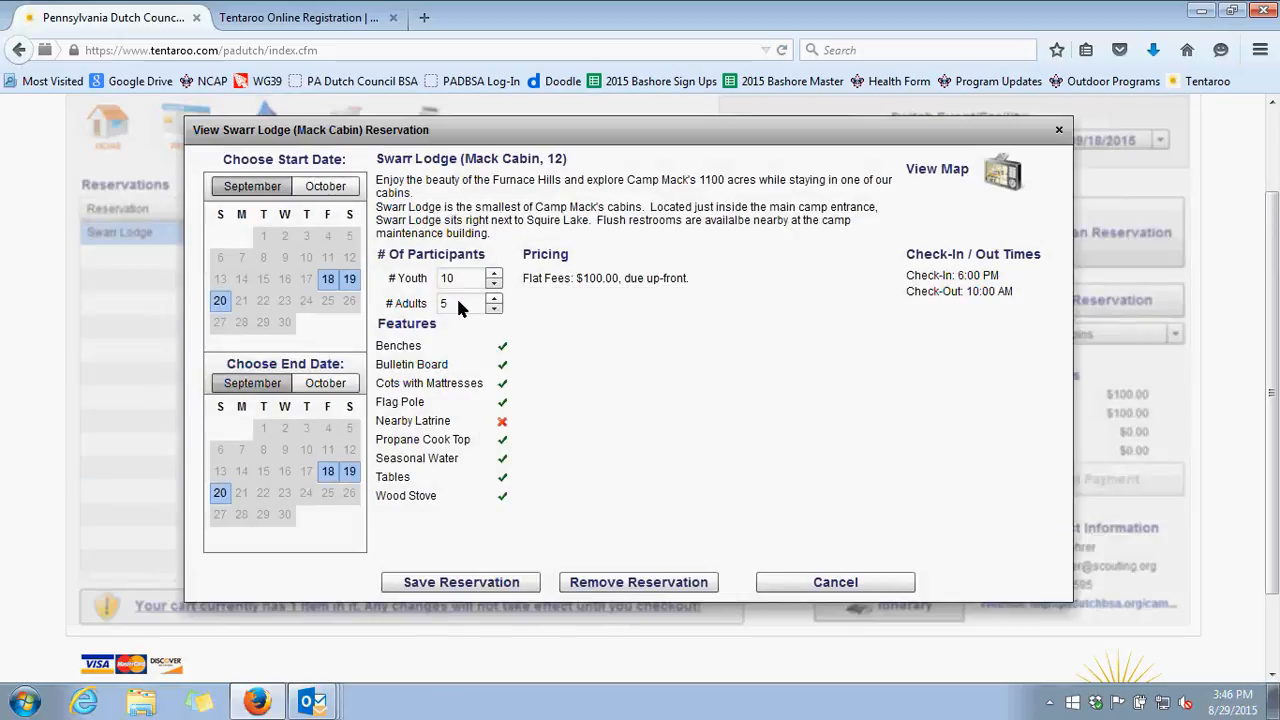
Set the Swarr Lodge reservation's number of adults to 2 and save the reservation
double_click(460, 305)
type("2")
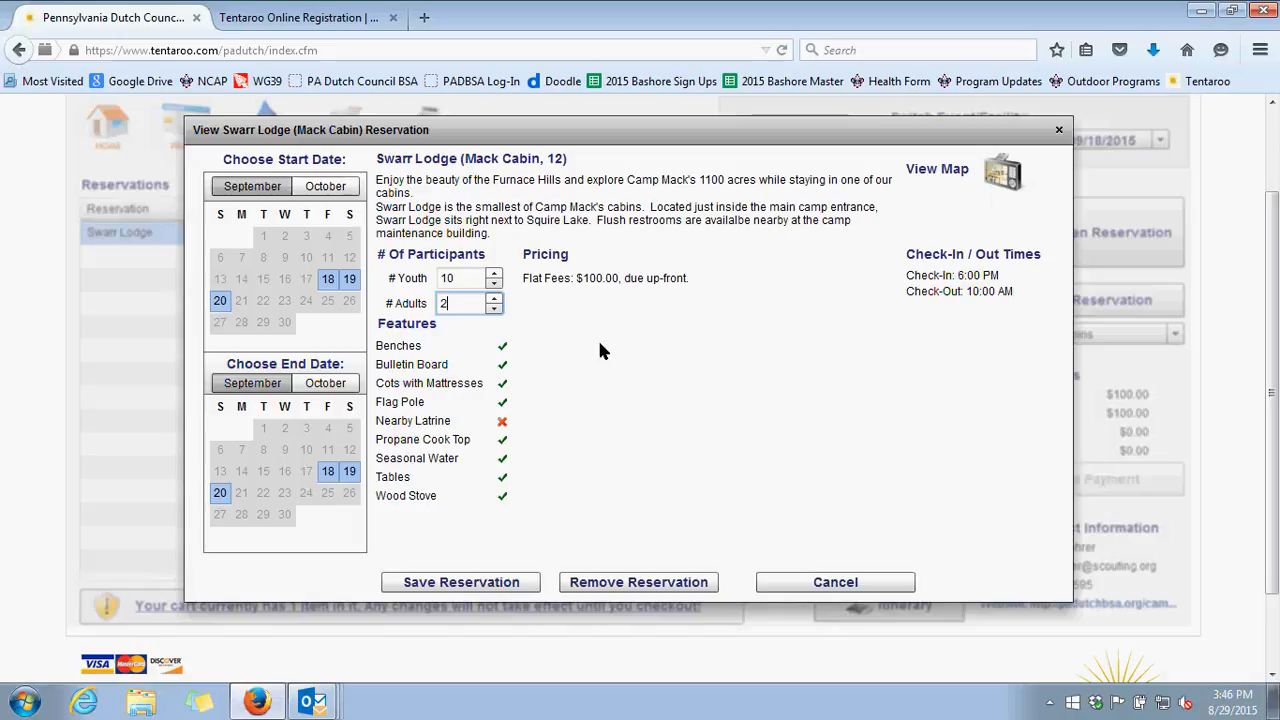
left_click(484, 583)
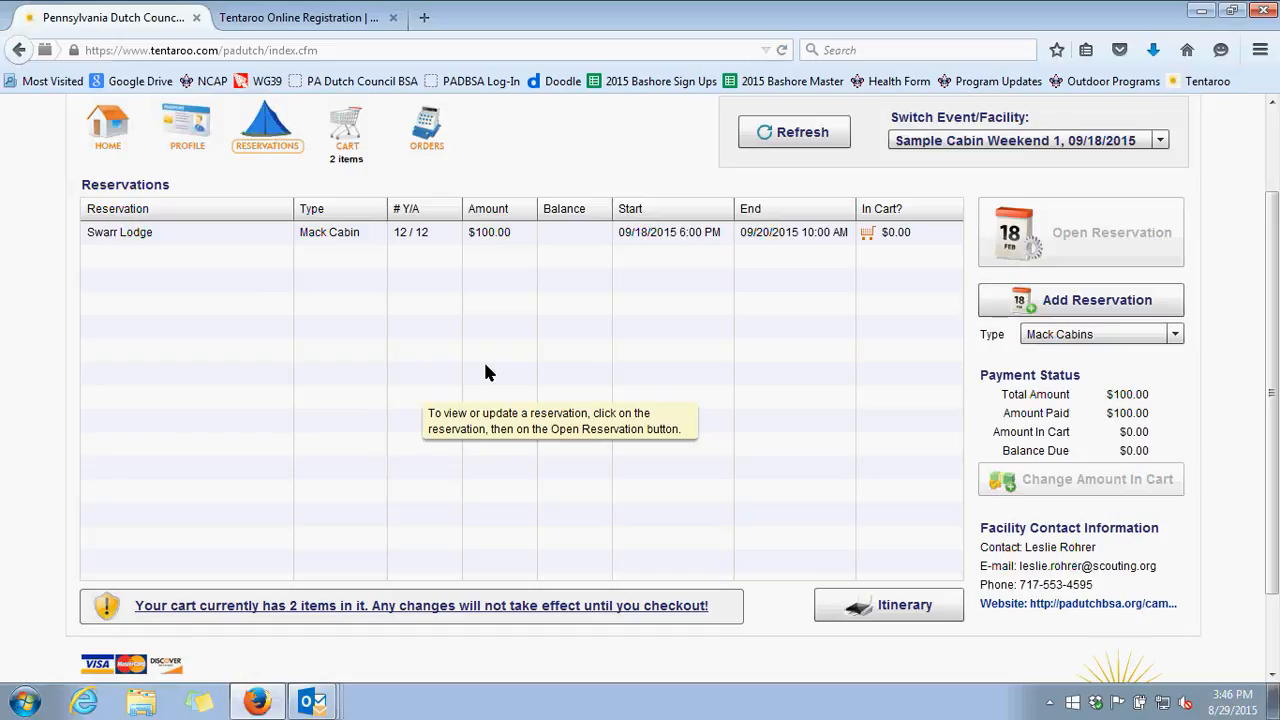
Remove the Sample Cabin Weekend 2 item from the cart and submit the order with the Sample Cabin Weekend 1 update
left_click(347, 124)
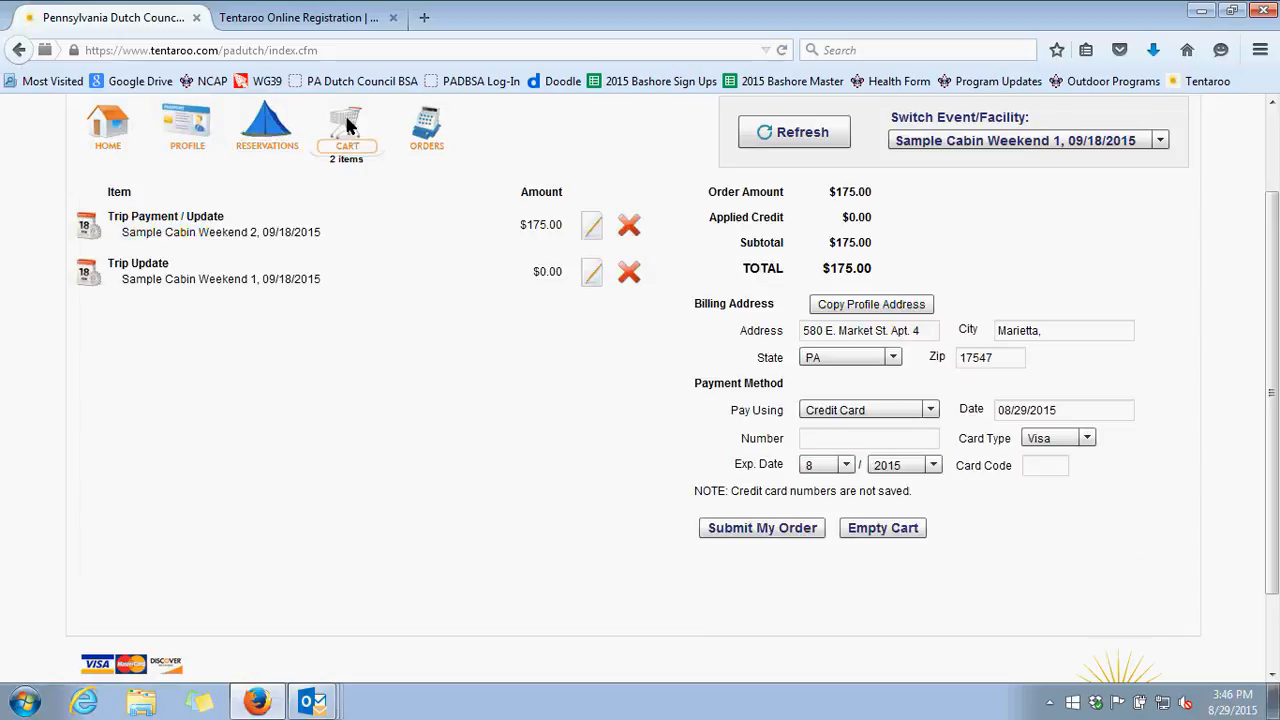
left_click(629, 225)
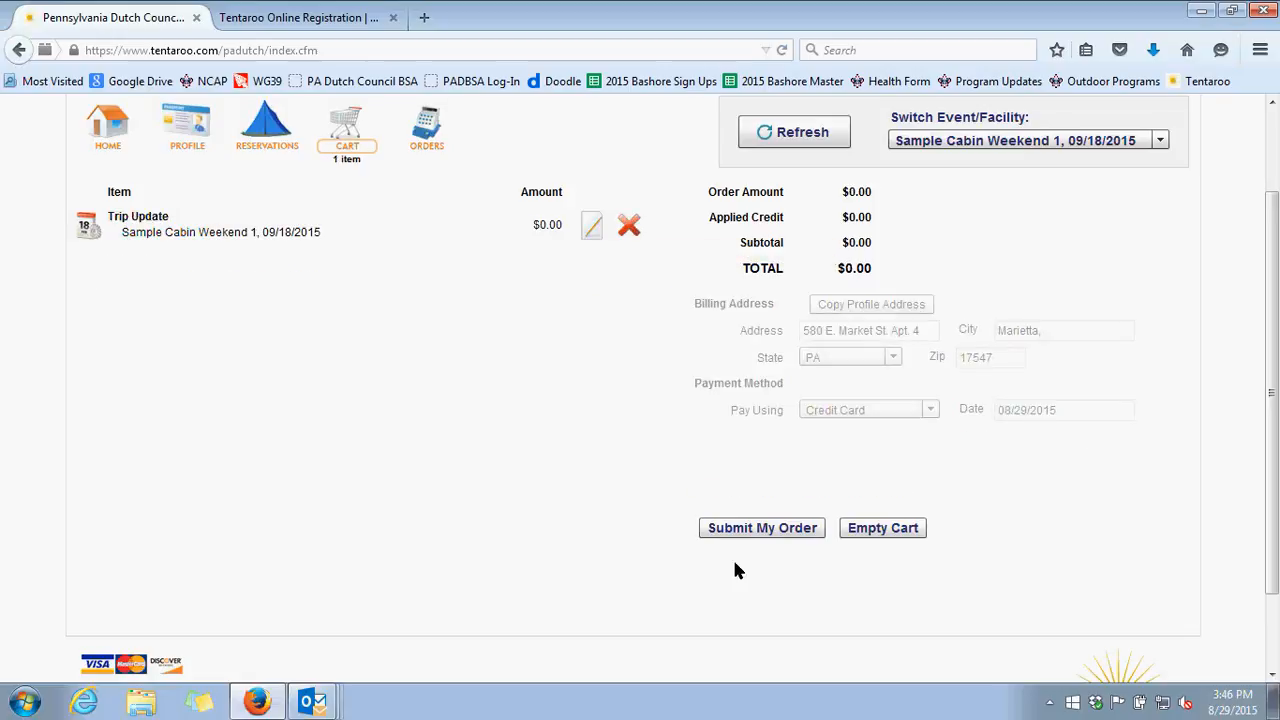
left_click(782, 535)
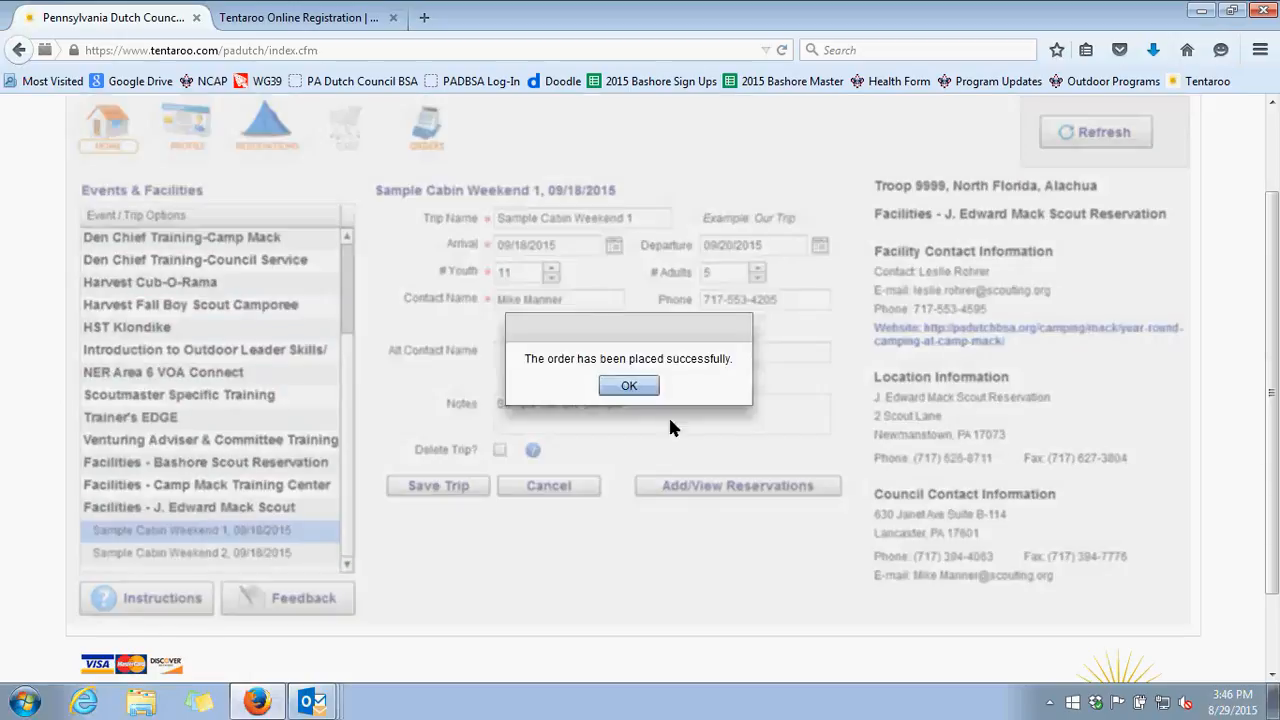
left_click(636, 392)
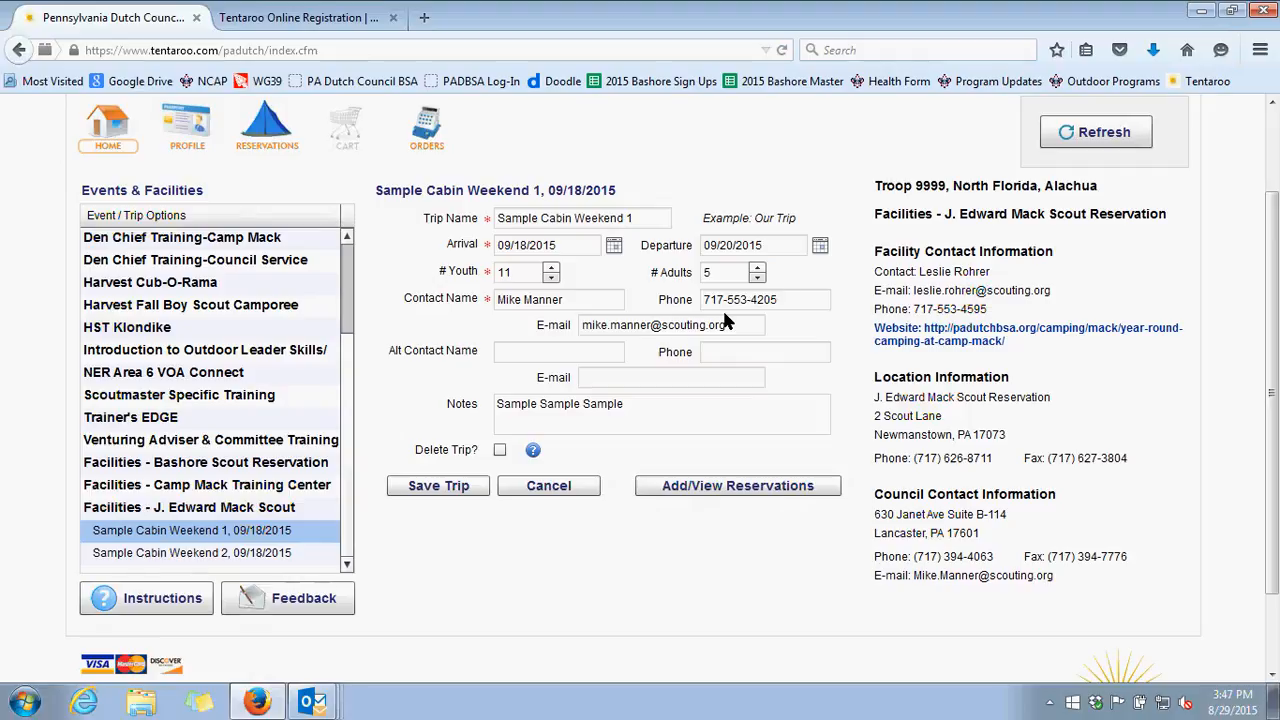
scroll(1230, 432, "up", 2)
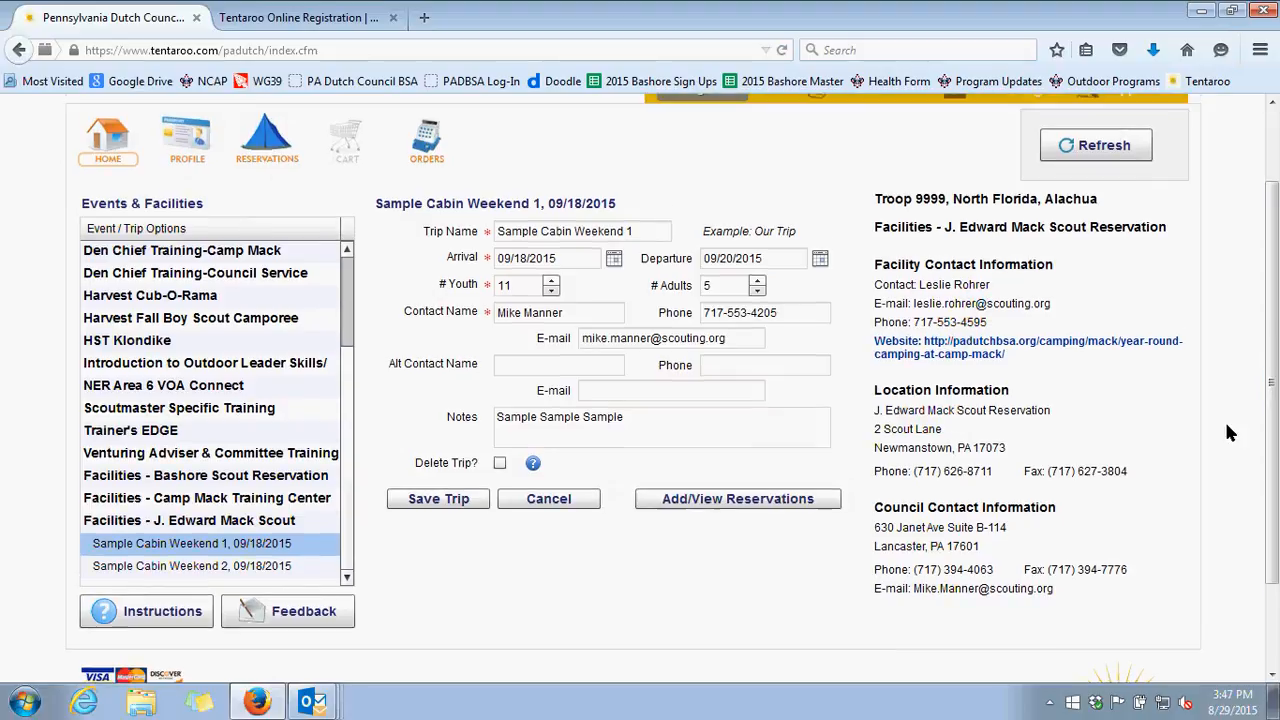